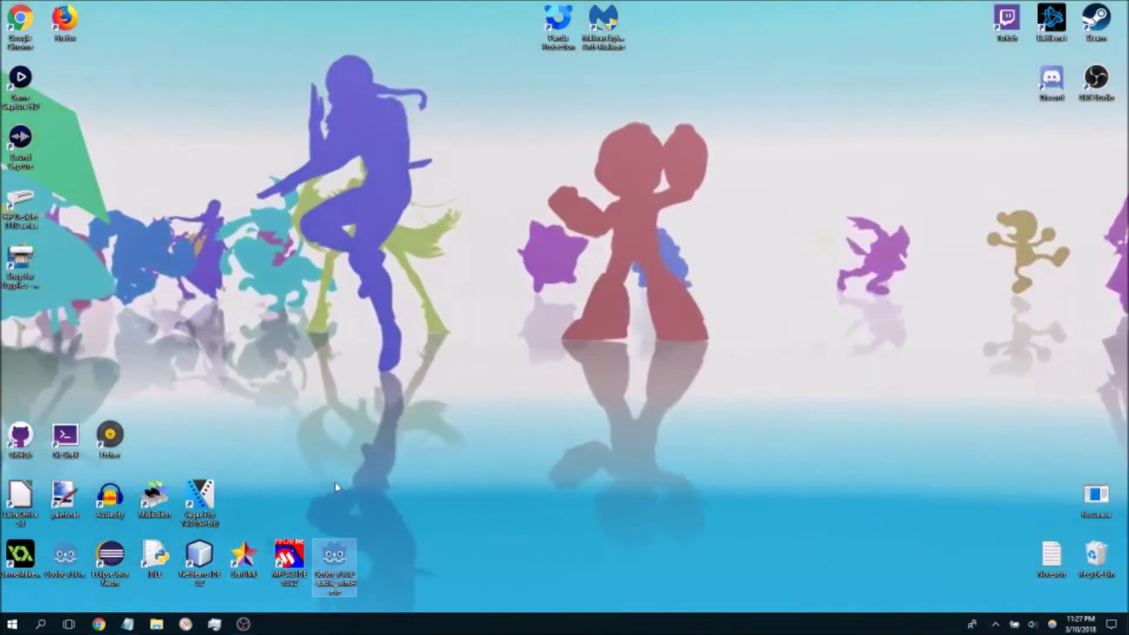
Switch to Chrome, review the Godot 3.0.2 Windows download page including the export templates section, and close the browser.
key("alt+Tab")
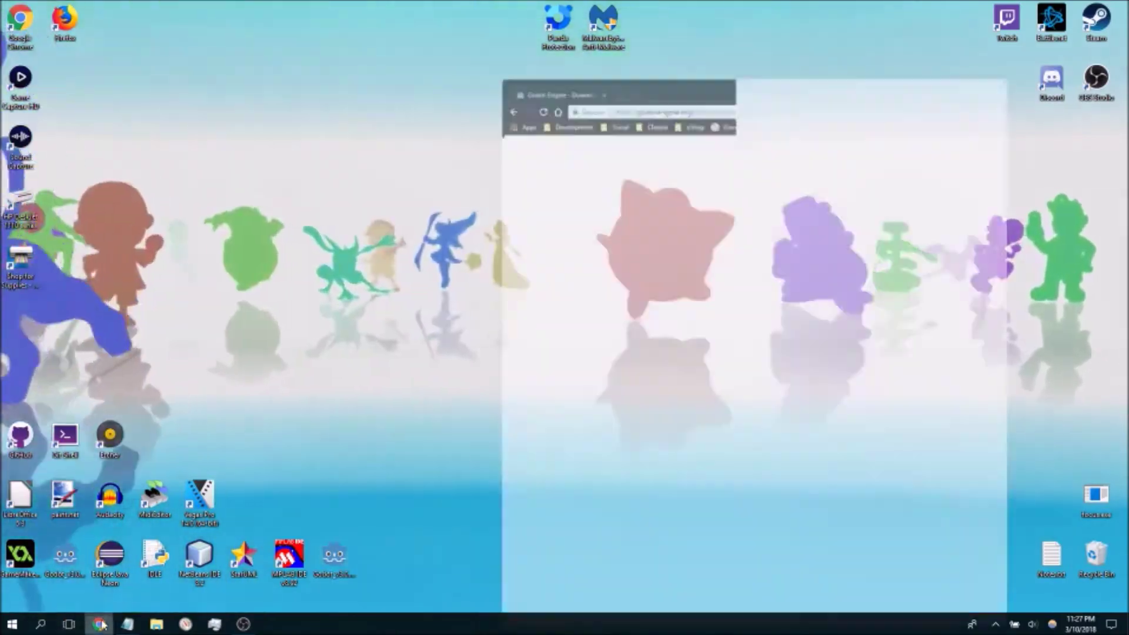
double_click(867, 16)
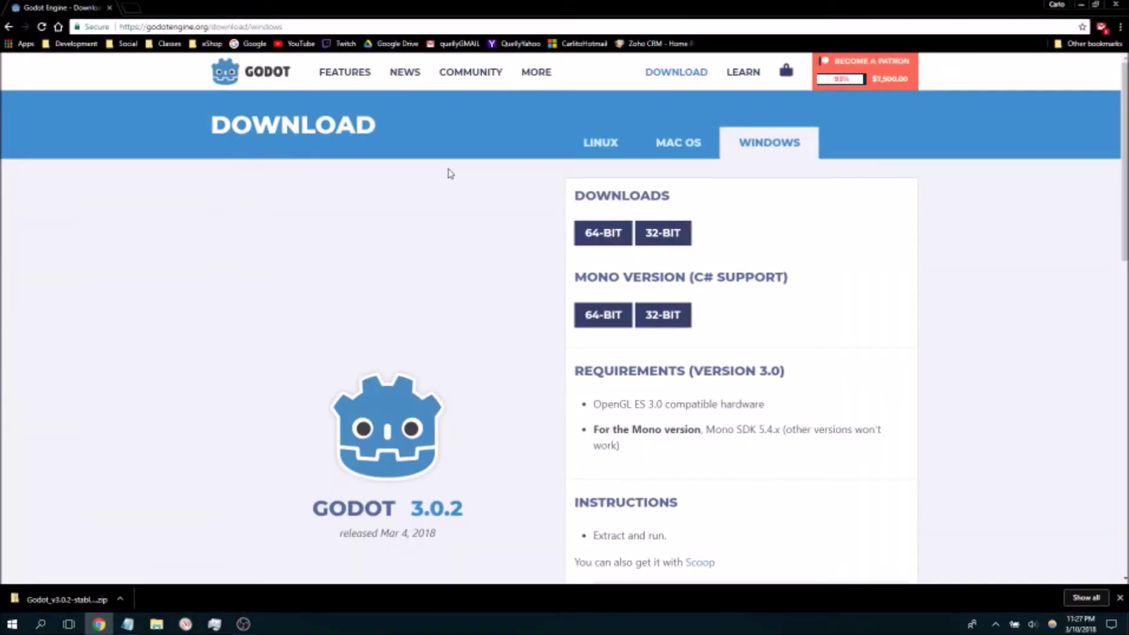
scroll(450, 174, "down", 8)
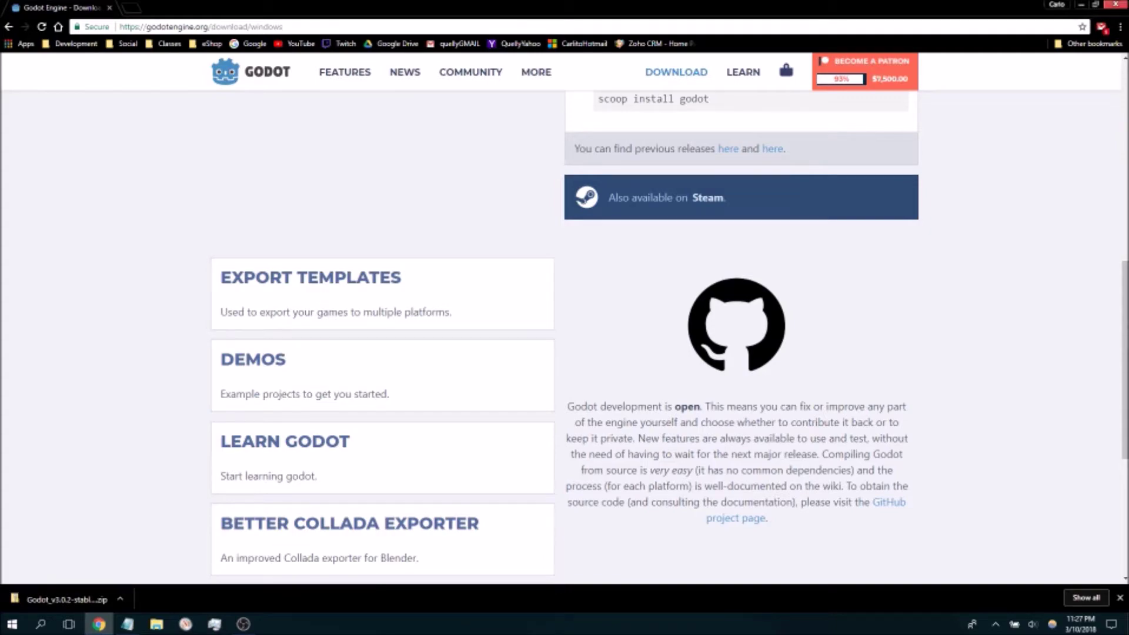
left_click(1115, 4)
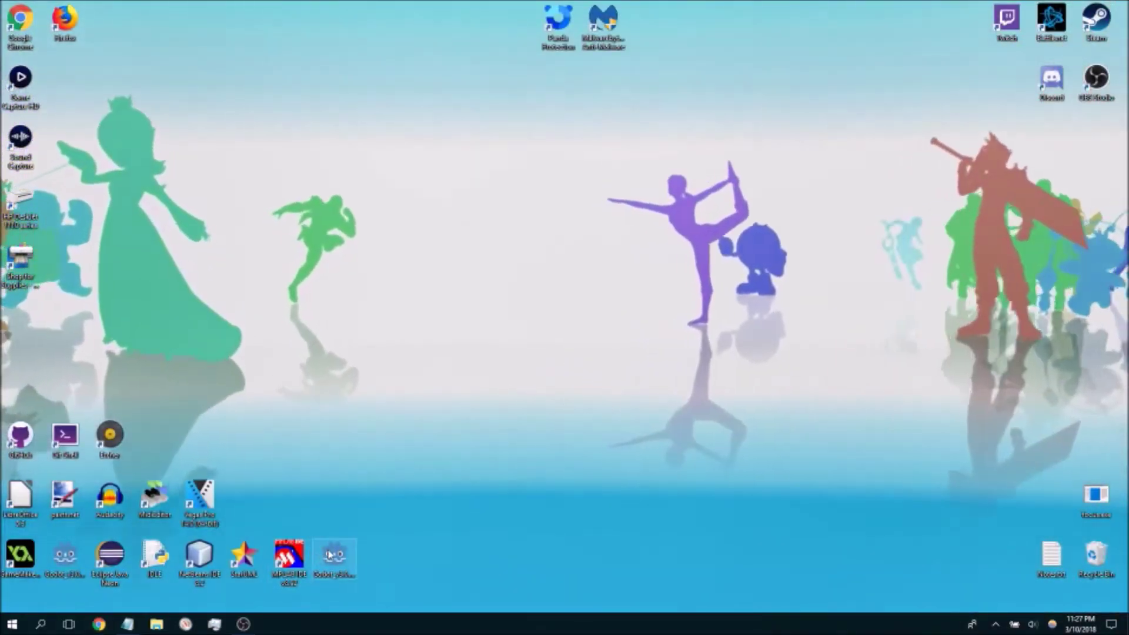
Launch the Godot engine from the desktop and create a project named Godot Export Test in its own new folder.
double_click(333, 555)
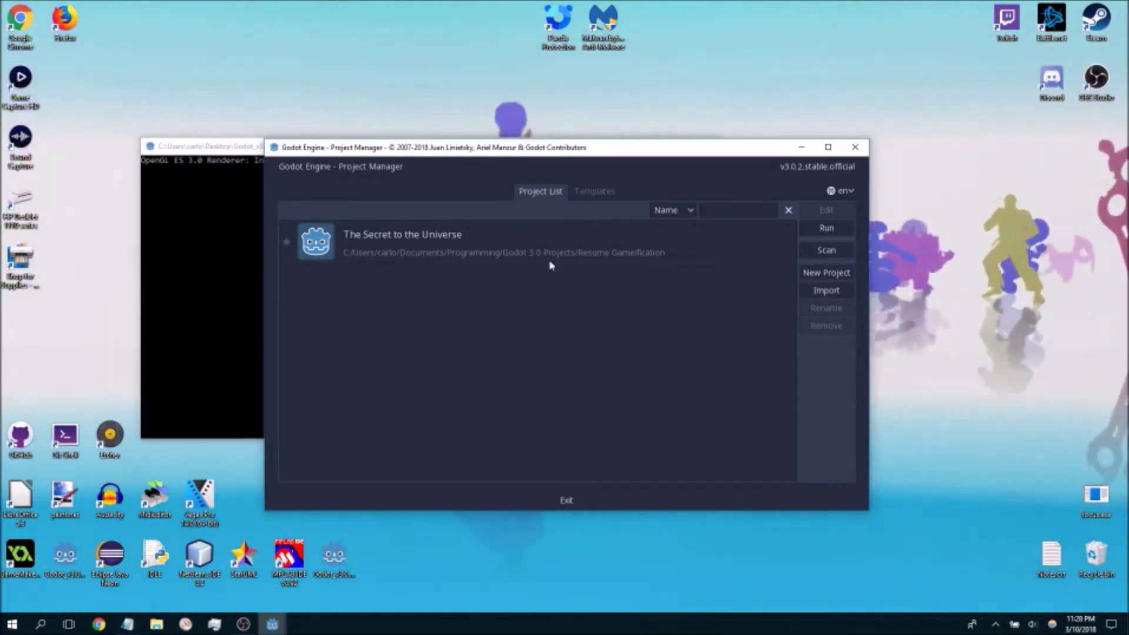
left_click(827, 273)
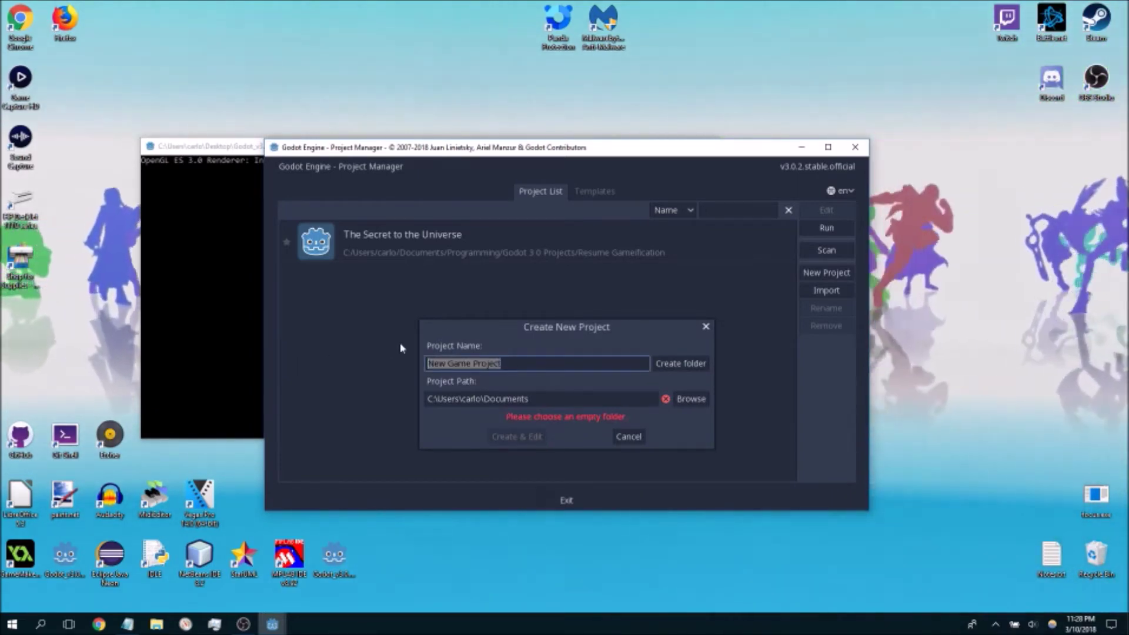
type("Godot Ex")
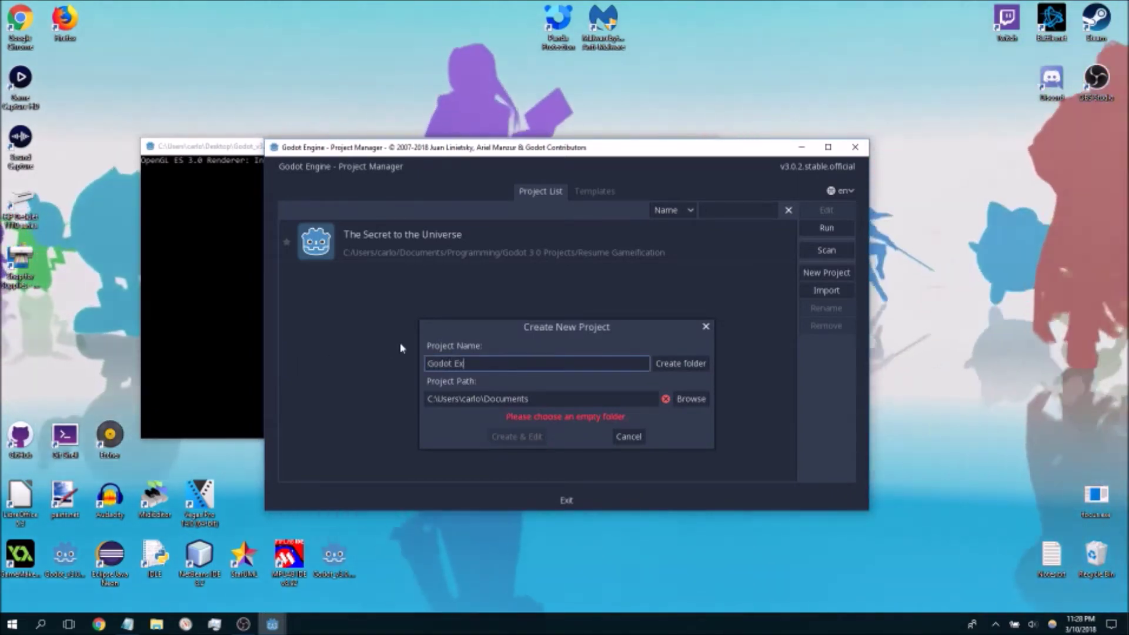
type("port Test")
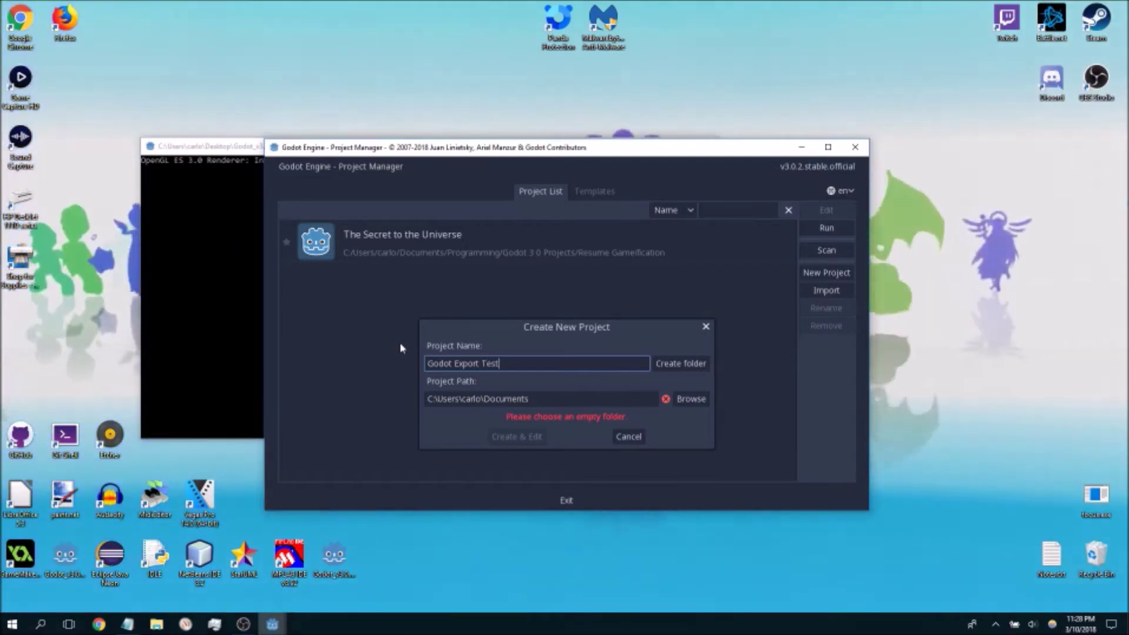
left_click(680, 363)
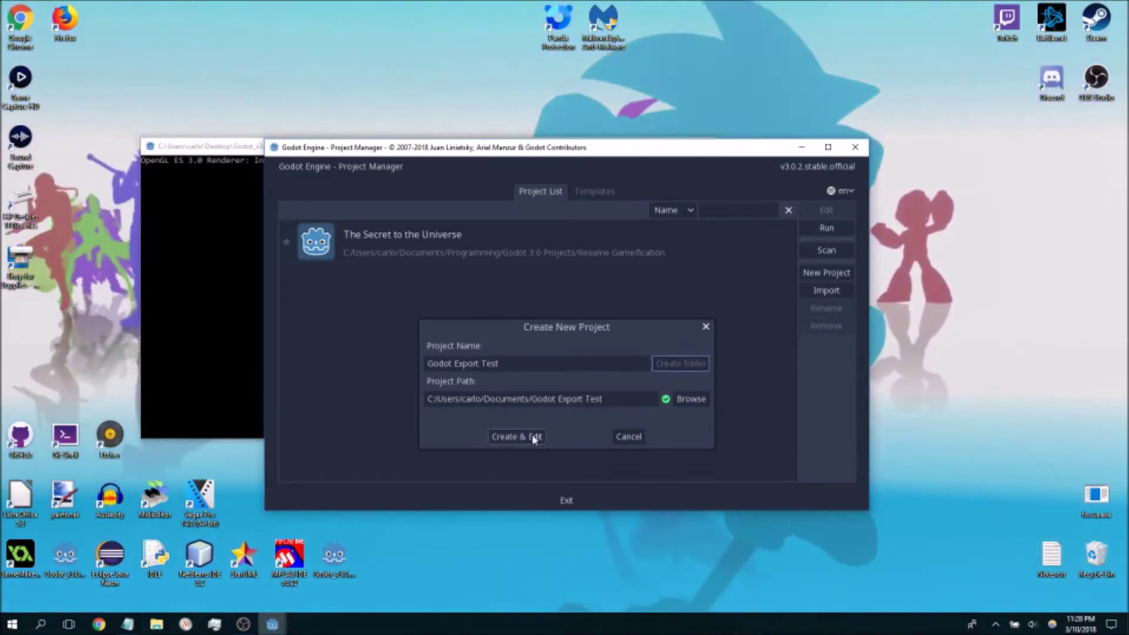
left_click(533, 437)
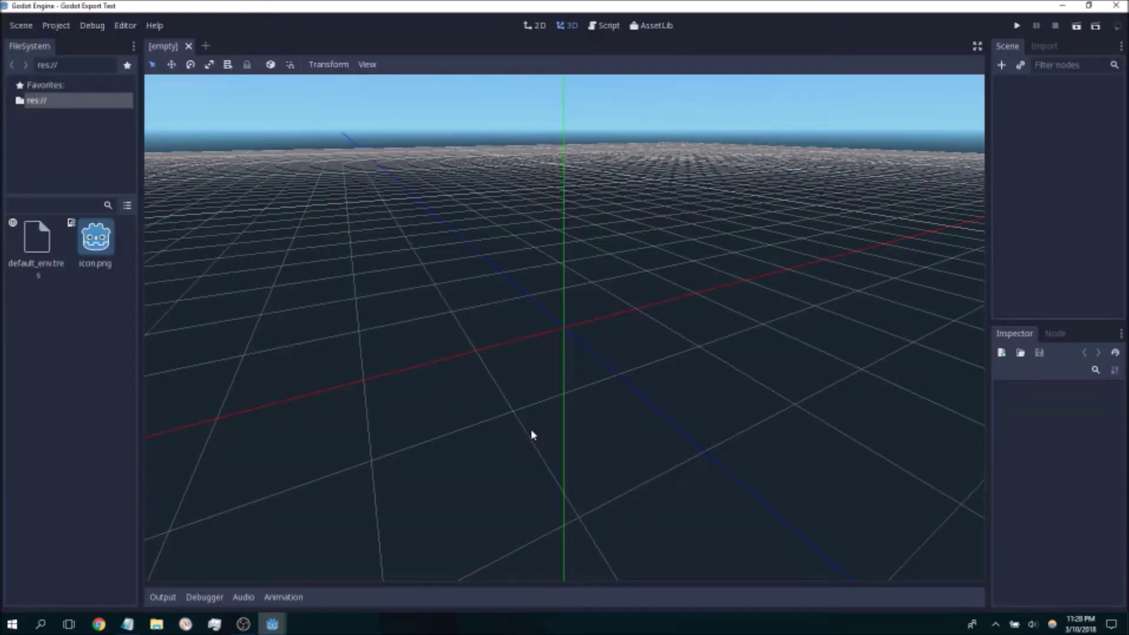
Switch to the 2D workspace and create a new scene with a Node2D as its root node.
left_click(535, 25)
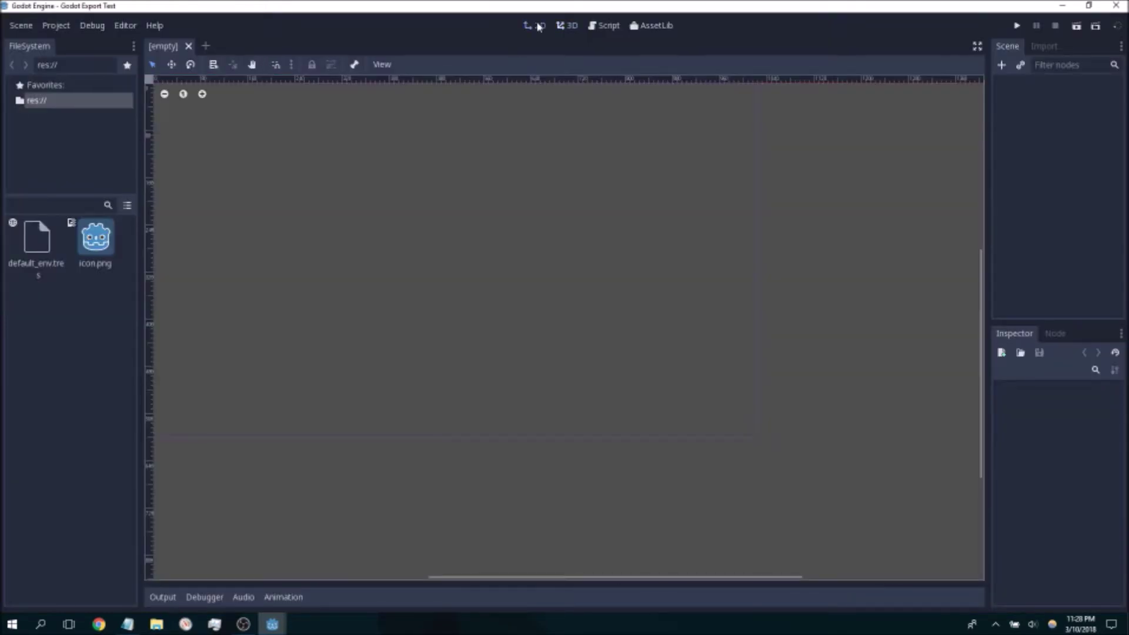
scroll(509, 211, "down", 1)
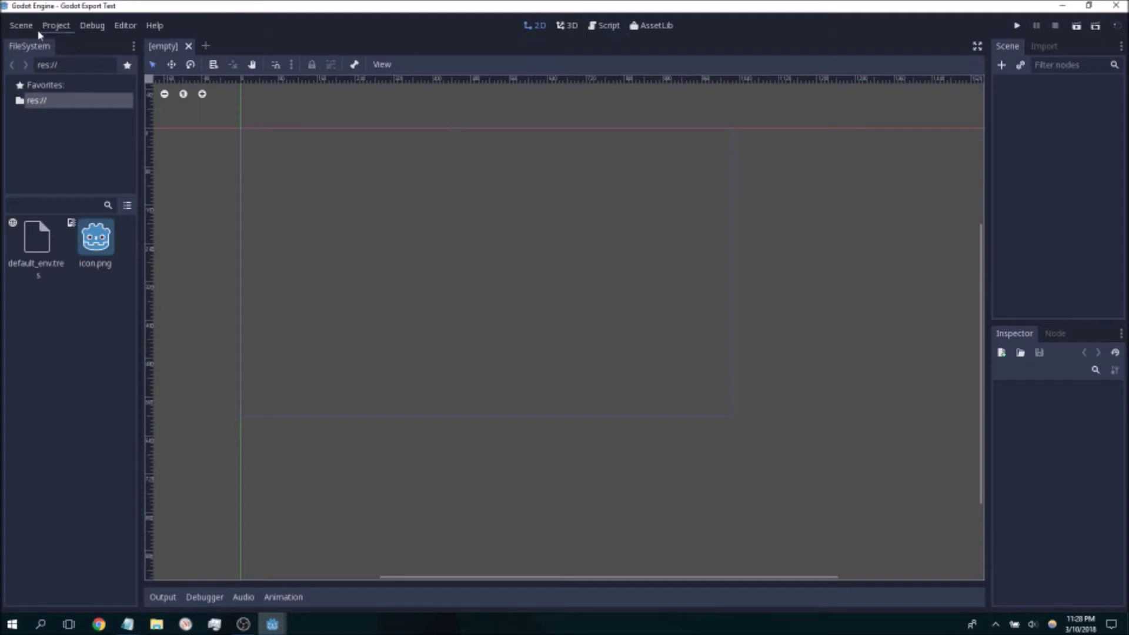
left_click(21, 26)
left_click(32, 44)
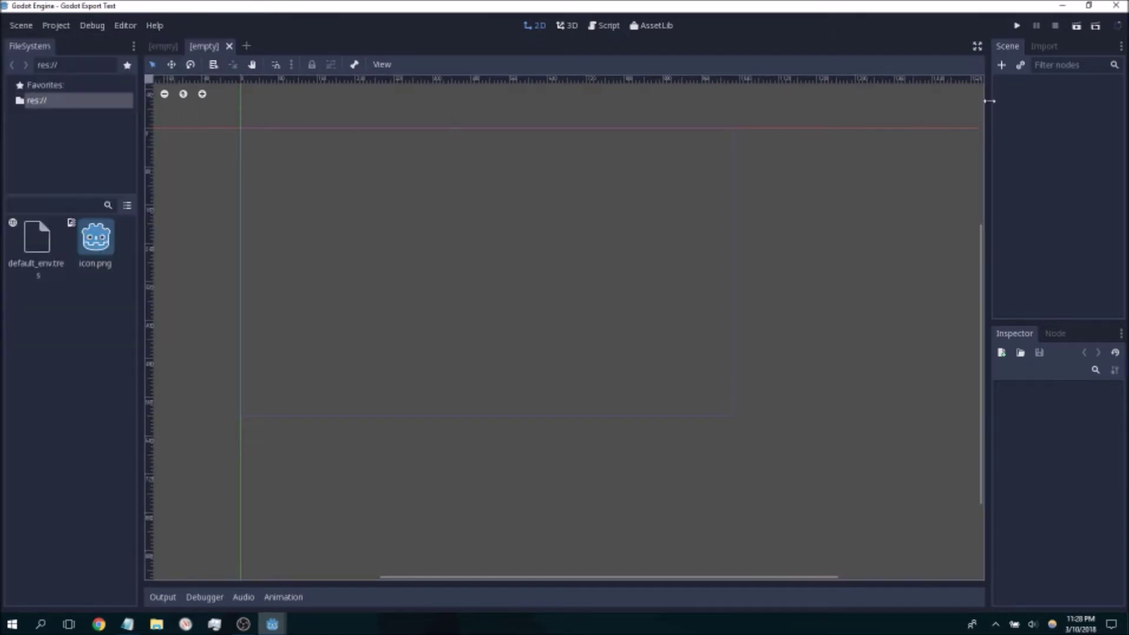
left_click(1001, 65)
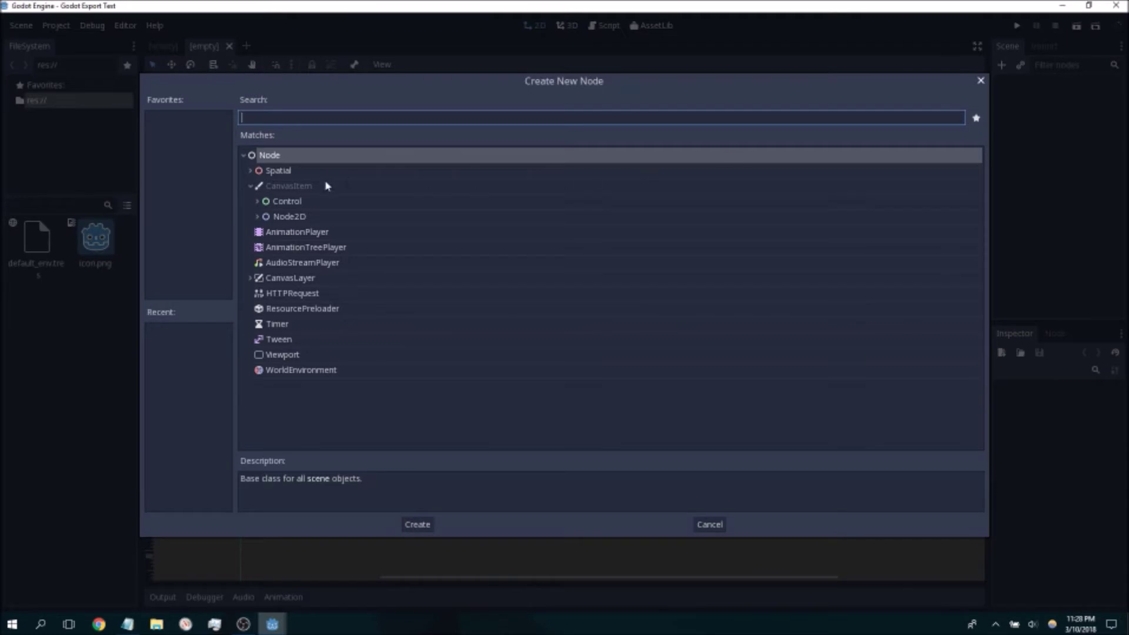
double_click(297, 217)
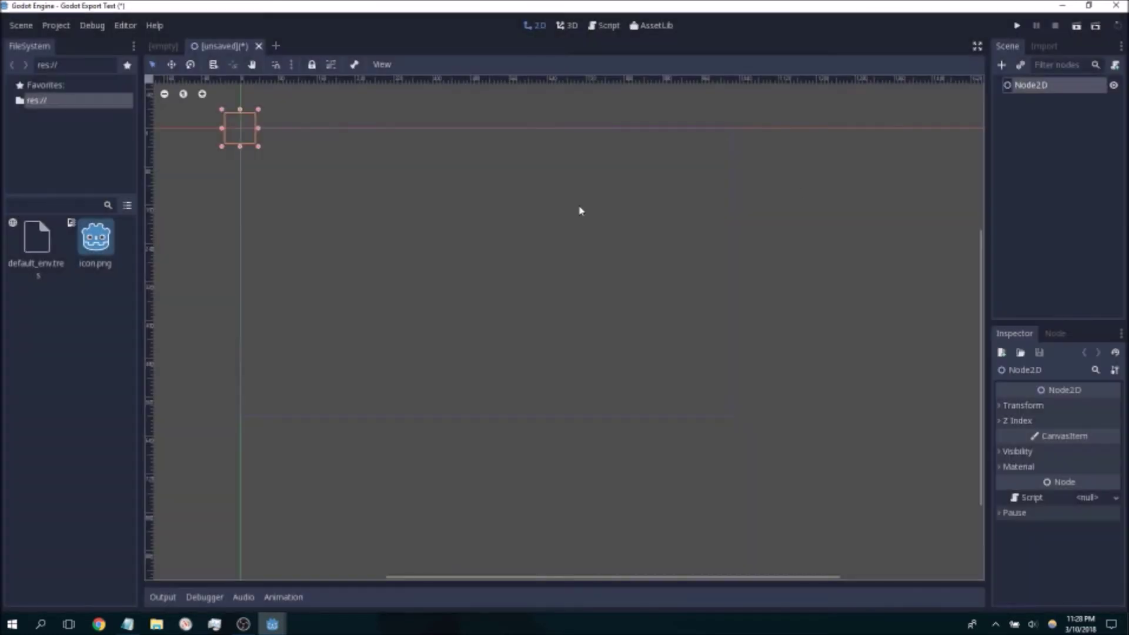
Attach a new GDScript at res://Node2D.gd with the default template to the Node2D root node.
right_click(1066, 90)
left_click(1000, 138)
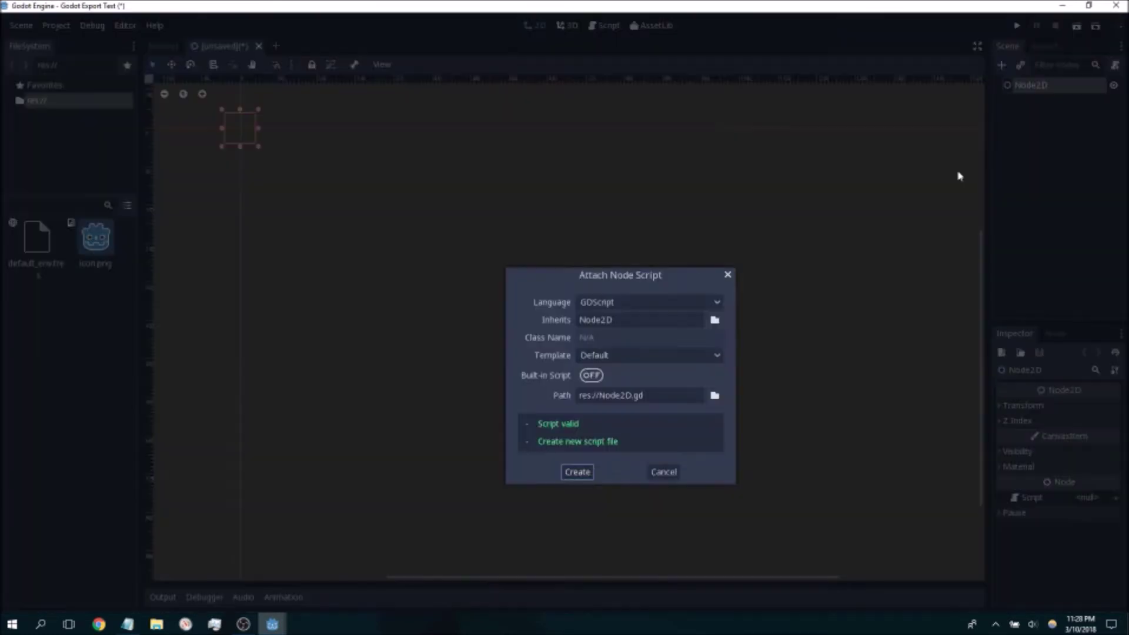
left_click(577, 471)
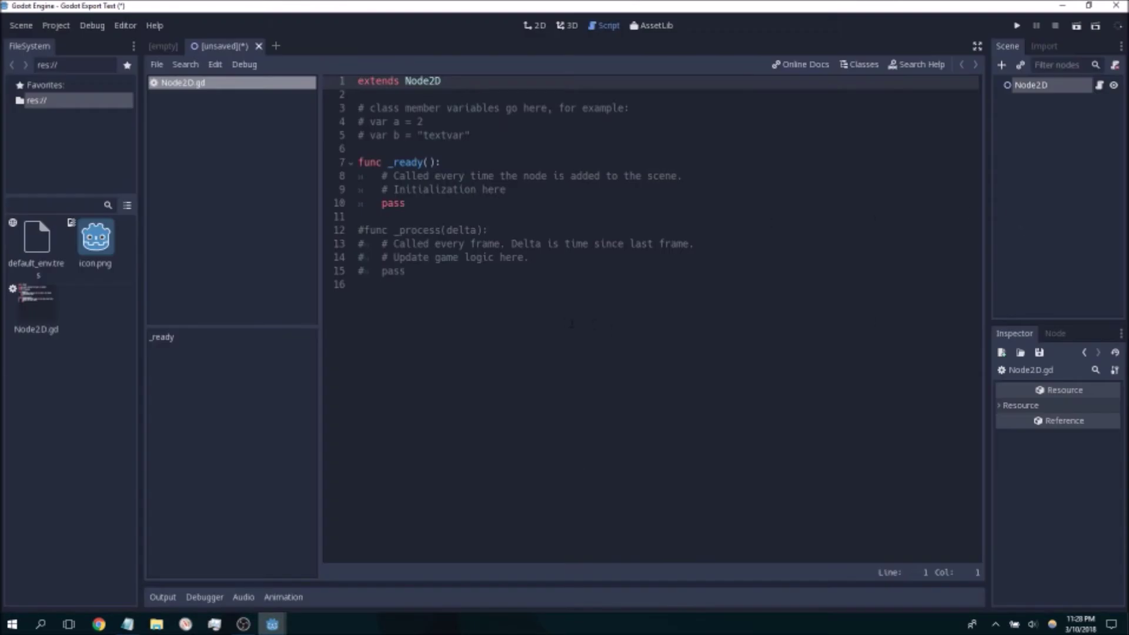
Delete the two comment lines inside the _ready function, keeping its pass statement.
left_click_drag(406, 203, 383, 176)
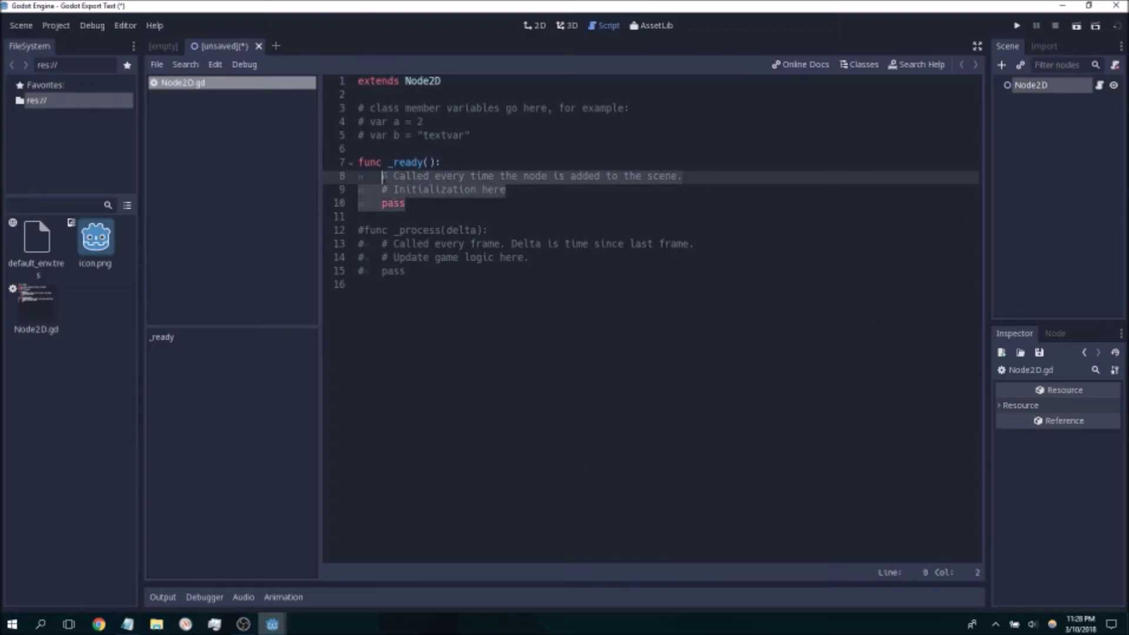
left_click(429, 206)
left_click(412, 216)
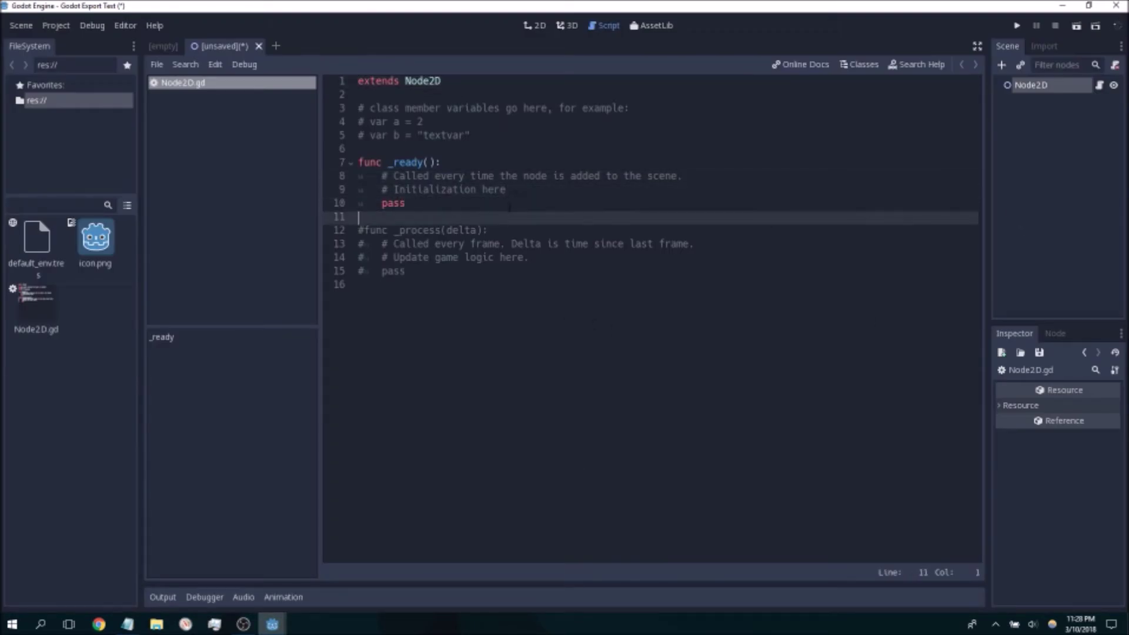
left_click_drag(511, 189, 351, 184)
key("BackSpace")
key("BackSpace")
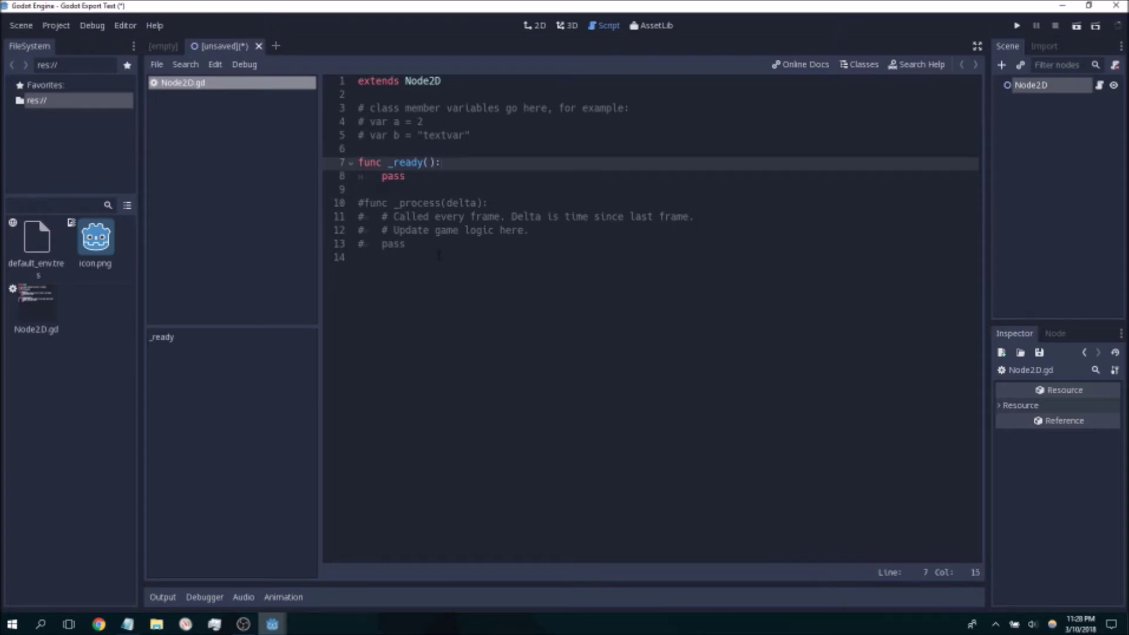
Uncomment the _process(delta) function in Node2D.gd and select its body lines.
left_click_drag(439, 257, 297, 210)
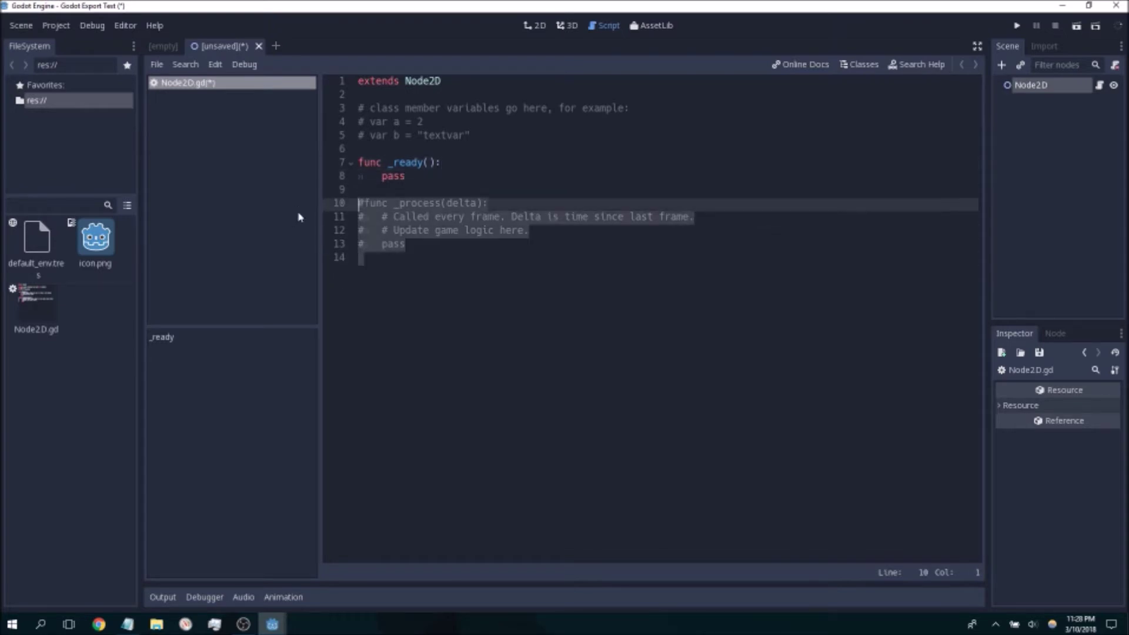
key("ctrl+k")
left_click_drag(405, 243, 382, 219)
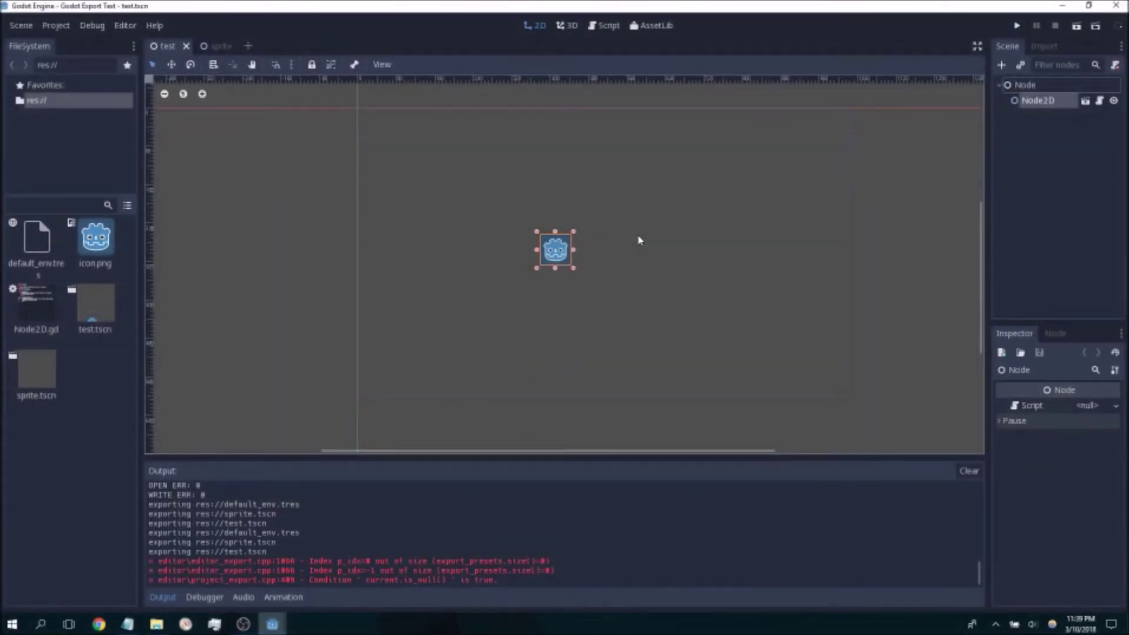
Run the project to test the sprite scene and close the game window.
left_click(1019, 25)
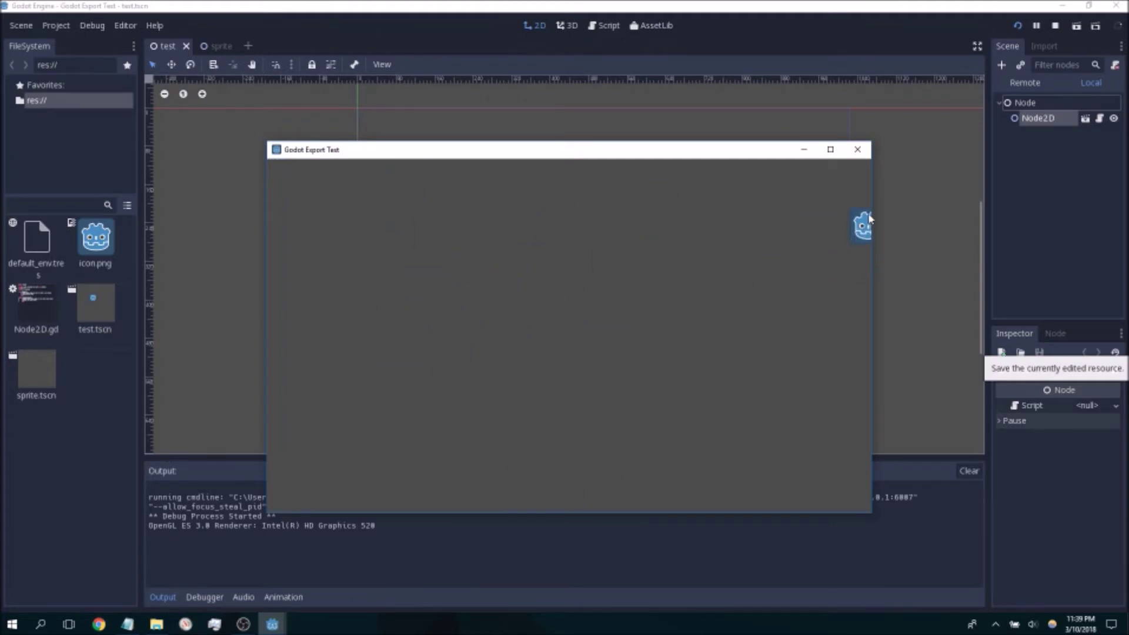
left_click(857, 150)
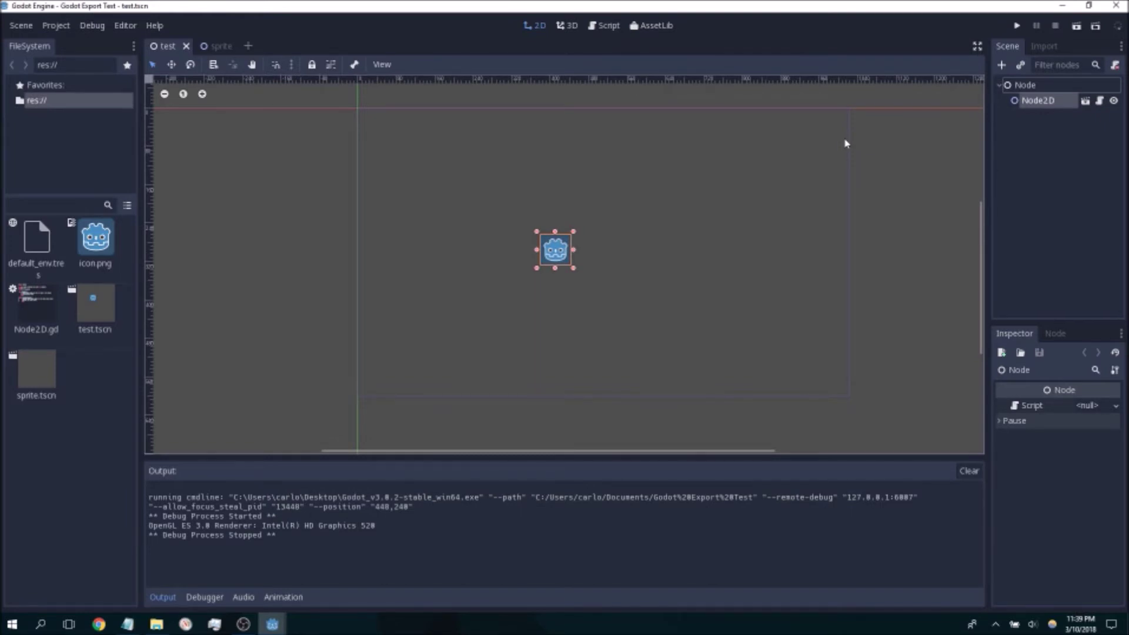
Review the platforms available for a new preset in the project's export settings, and close them without adding one.
left_click(50, 25)
left_click(73, 75)
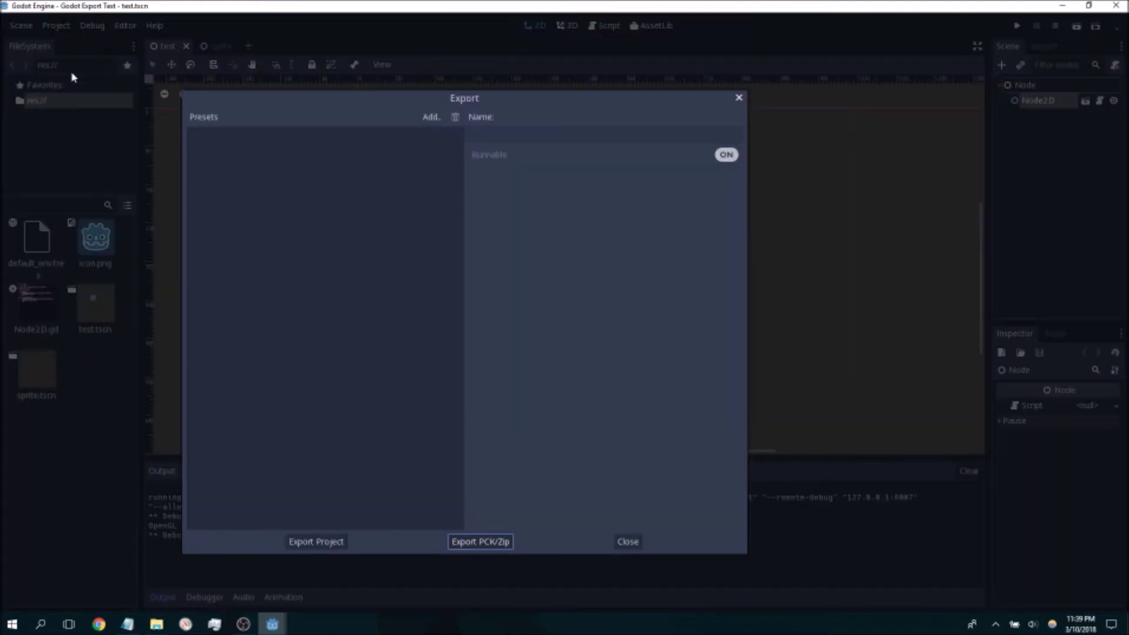
left_click(432, 117)
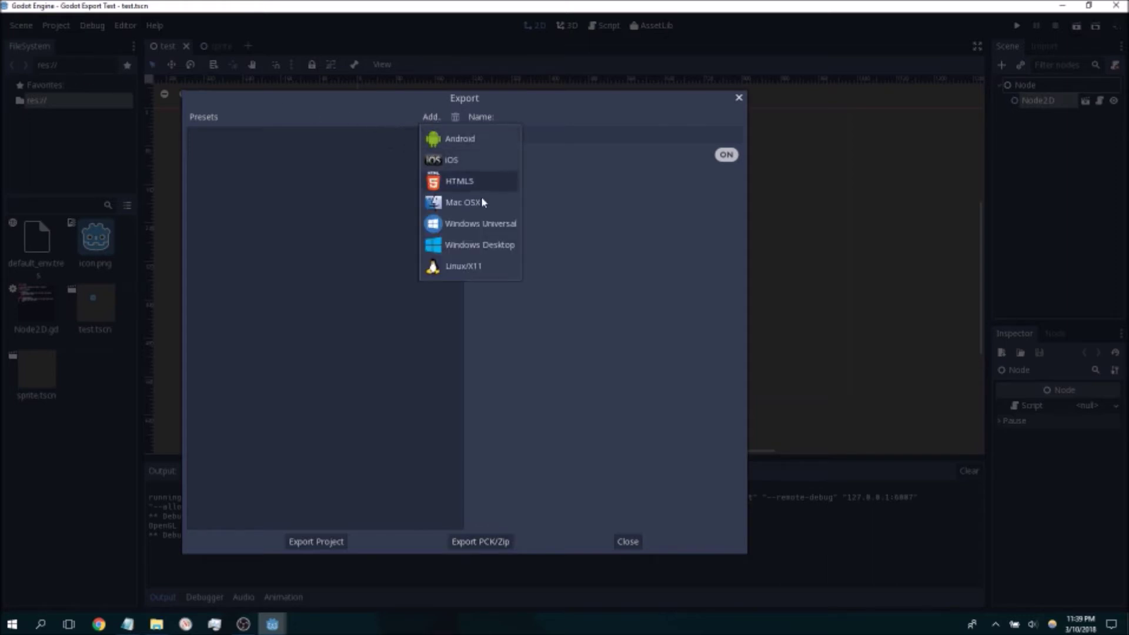
left_click(344, 215)
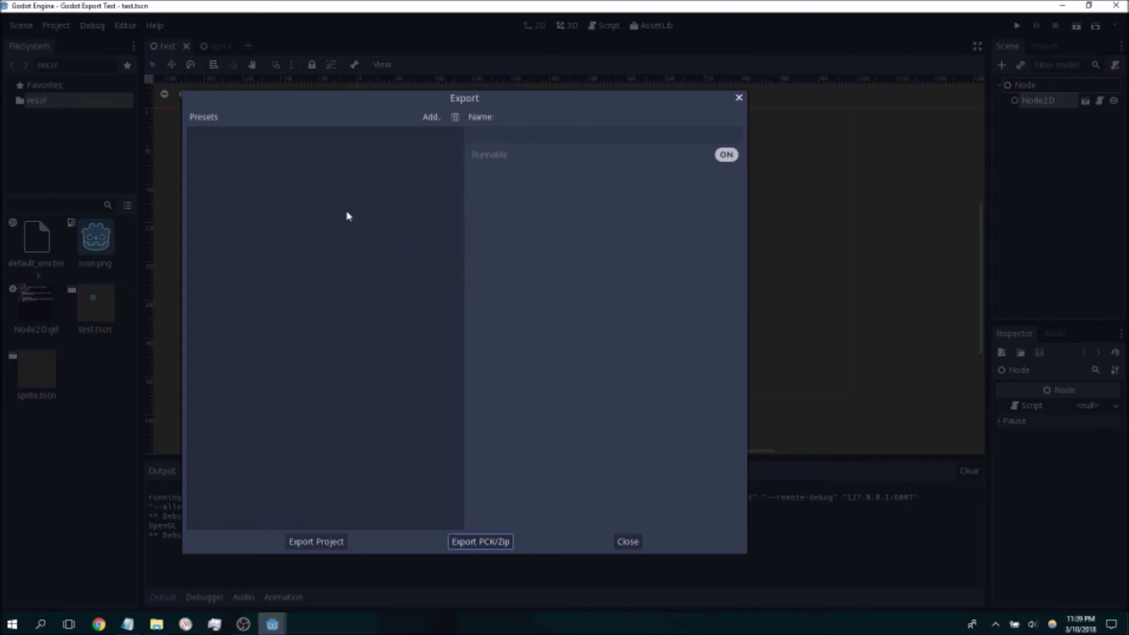
left_click(624, 541)
Open the Export Template Manager from the editor's options.
left_click(84, 28)
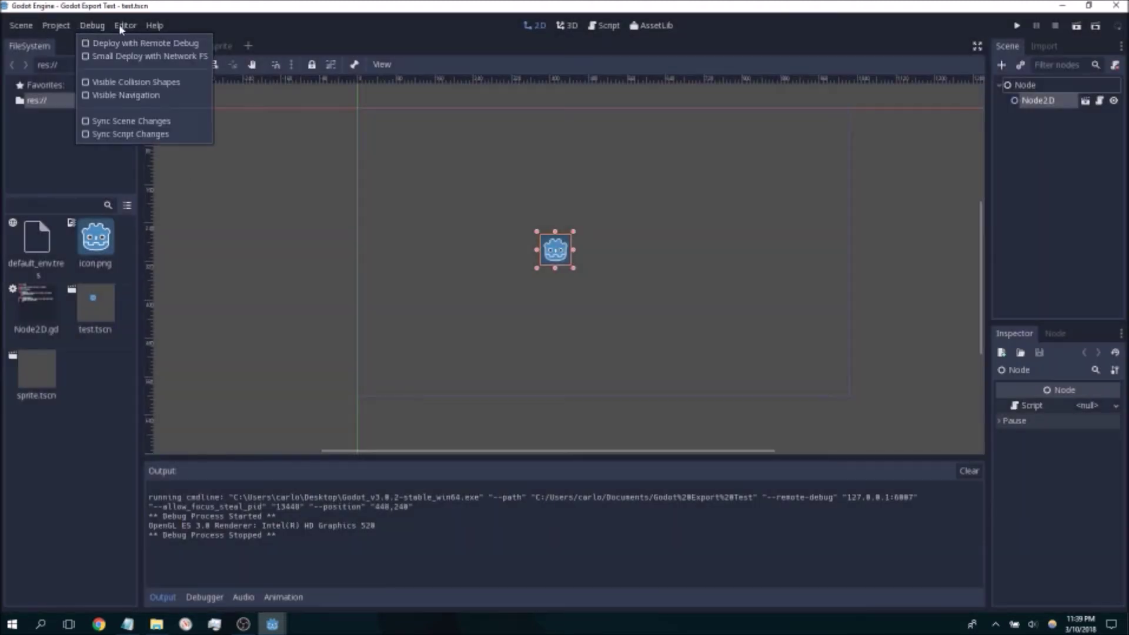
left_click(59, 27)
left_click(59, 27)
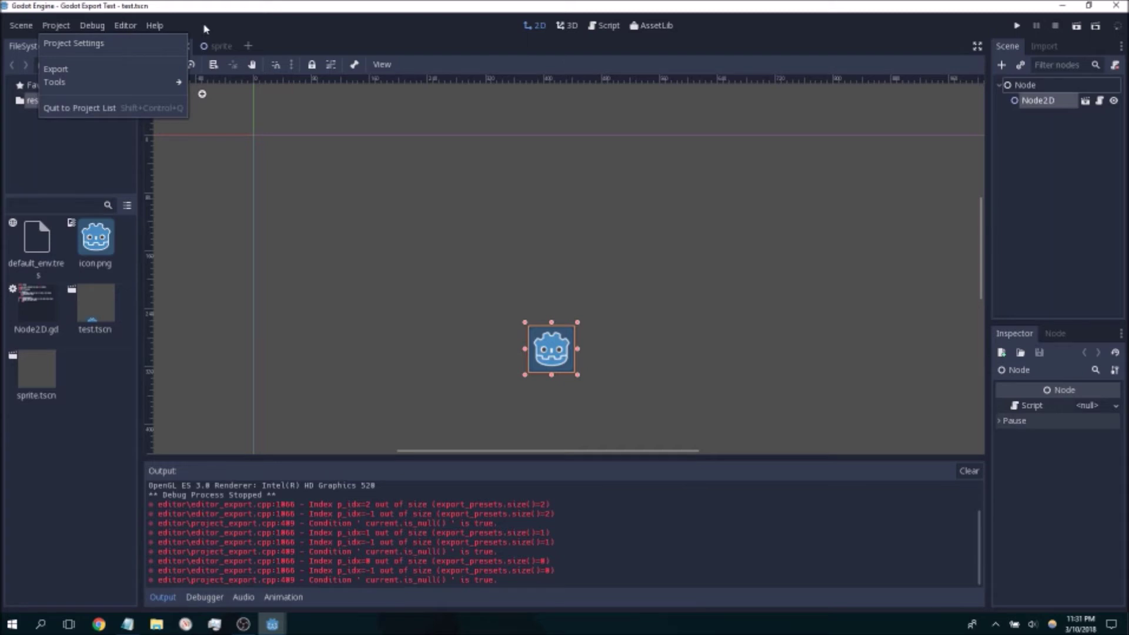
left_click(124, 28)
left_click(127, 28)
mouse_move(158, 73)
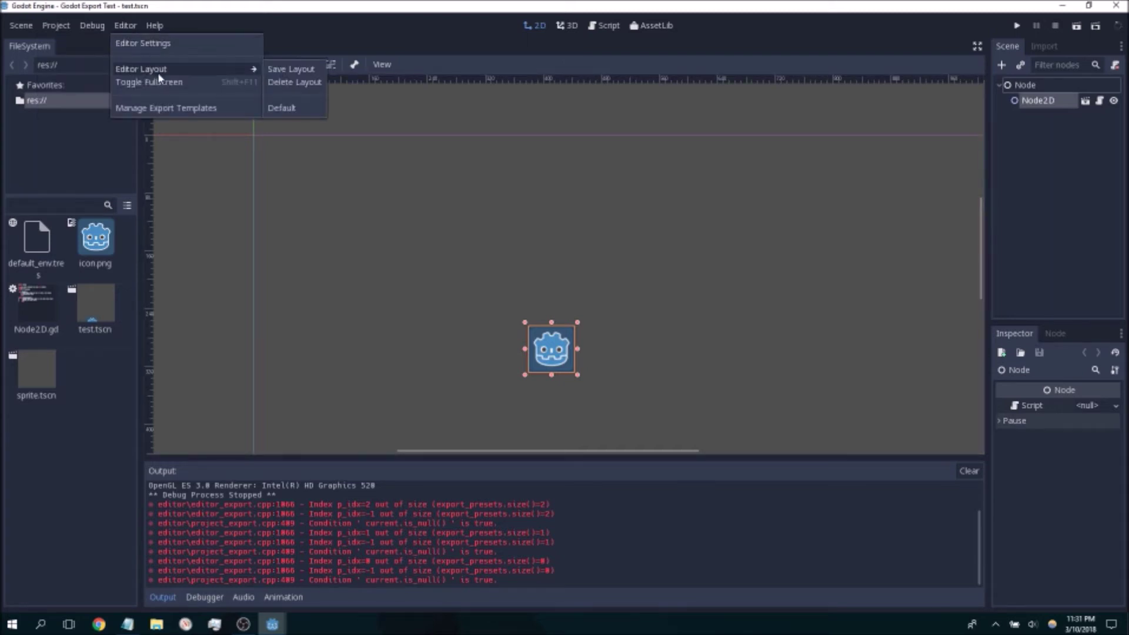
left_click(187, 109)
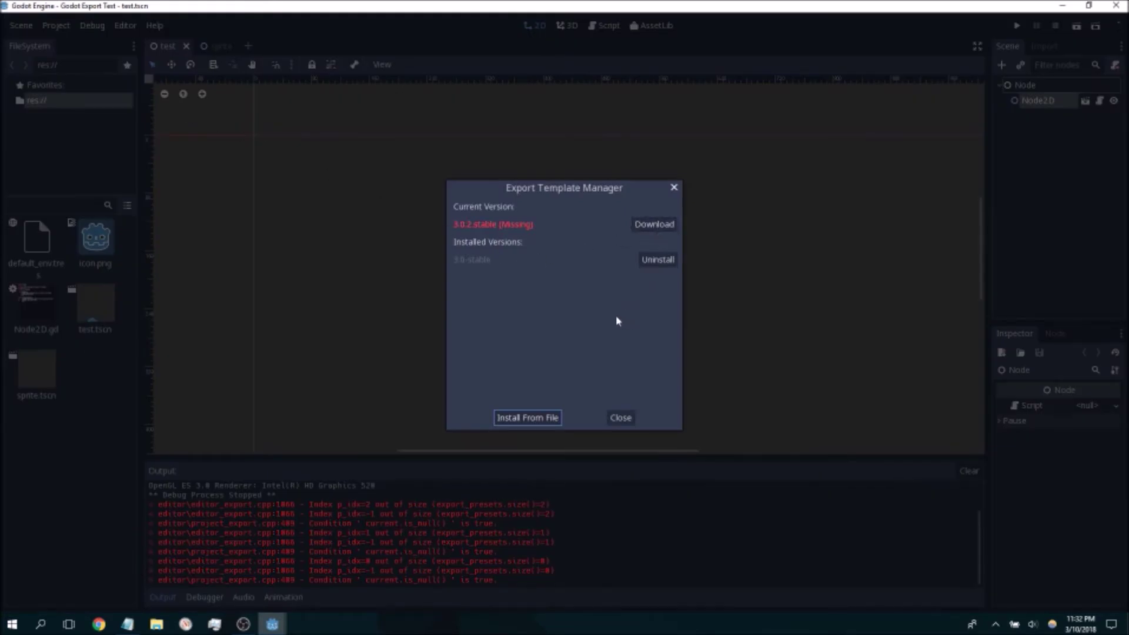
left_click(529, 418)
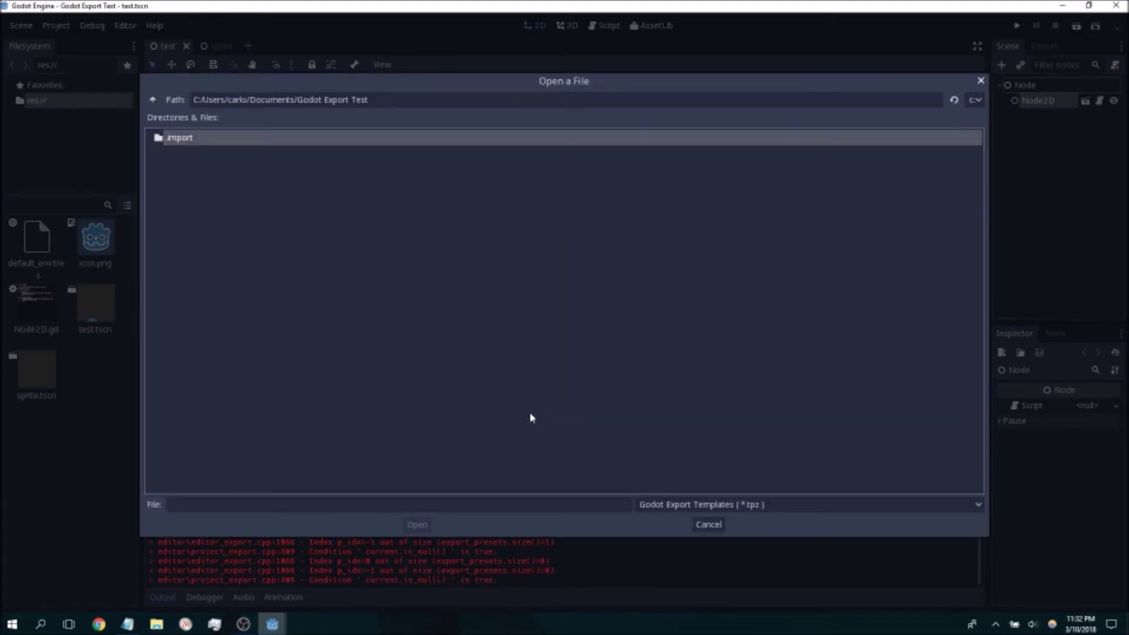
left_click(710, 526)
left_click(541, 418)
left_click(707, 525)
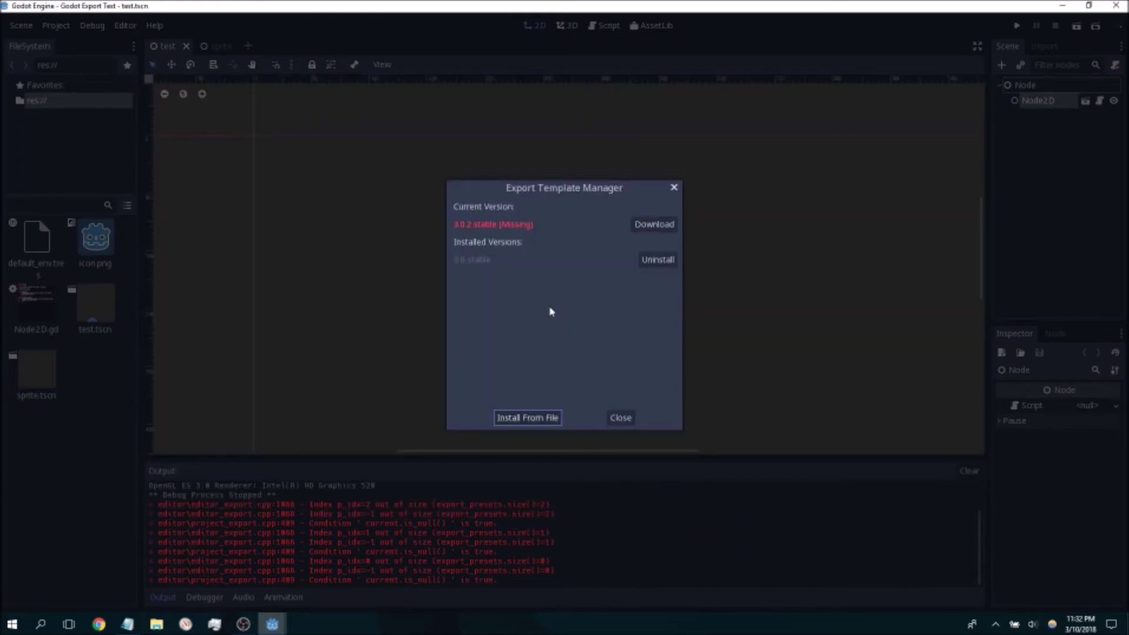
Download and install the 3.0.2.stable export templates from the Official 3.0.2-stable [HTTPS] mirror.
left_click(649, 234)
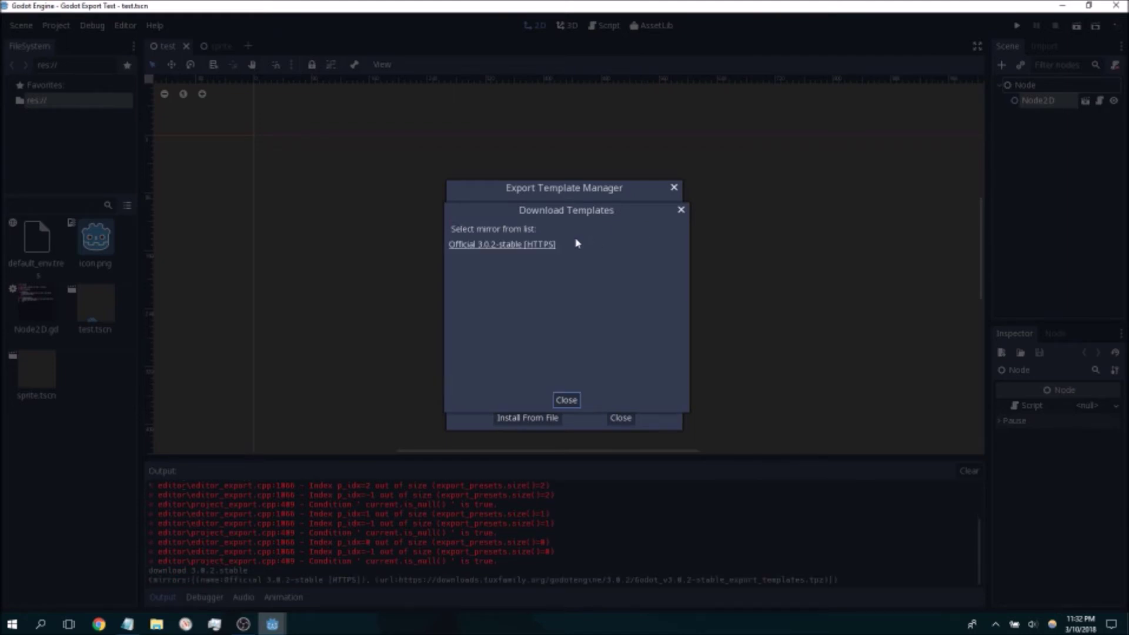
left_click(539, 246)
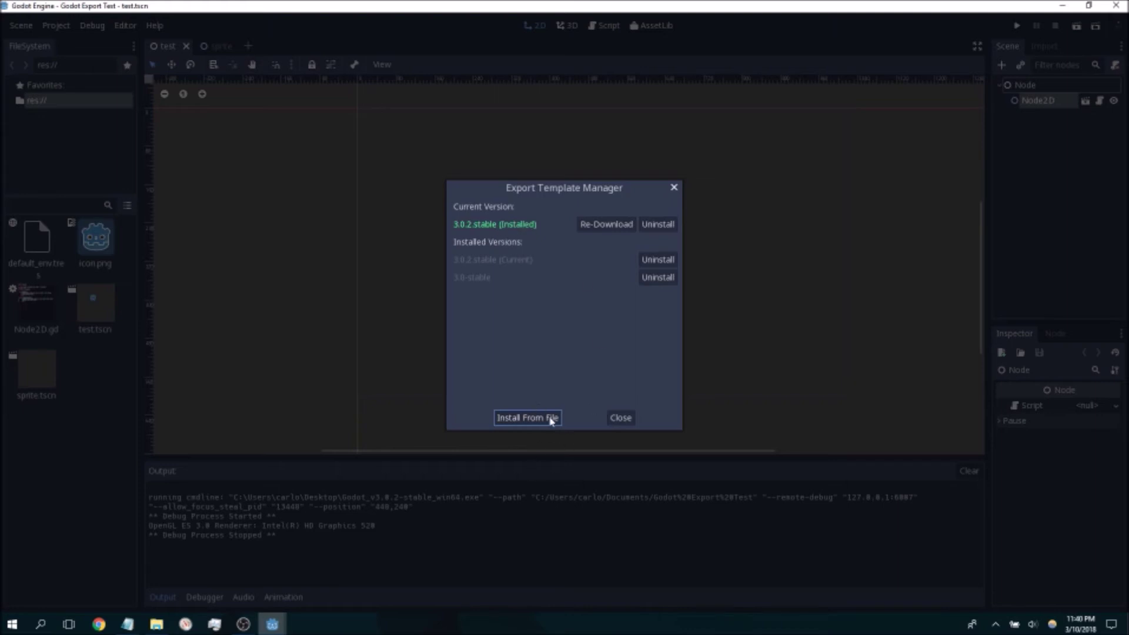
Close the Export Template Manager and add Windows Desktop and Mac OSX presets in the project's export settings.
left_click(619, 418)
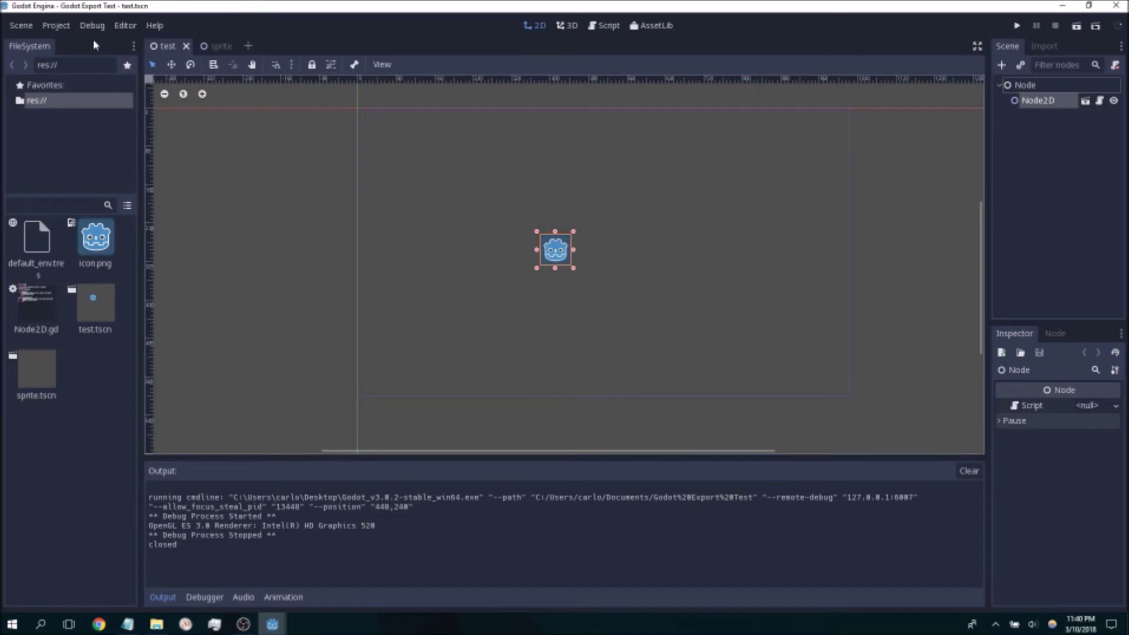
left_click(68, 30)
left_click(75, 70)
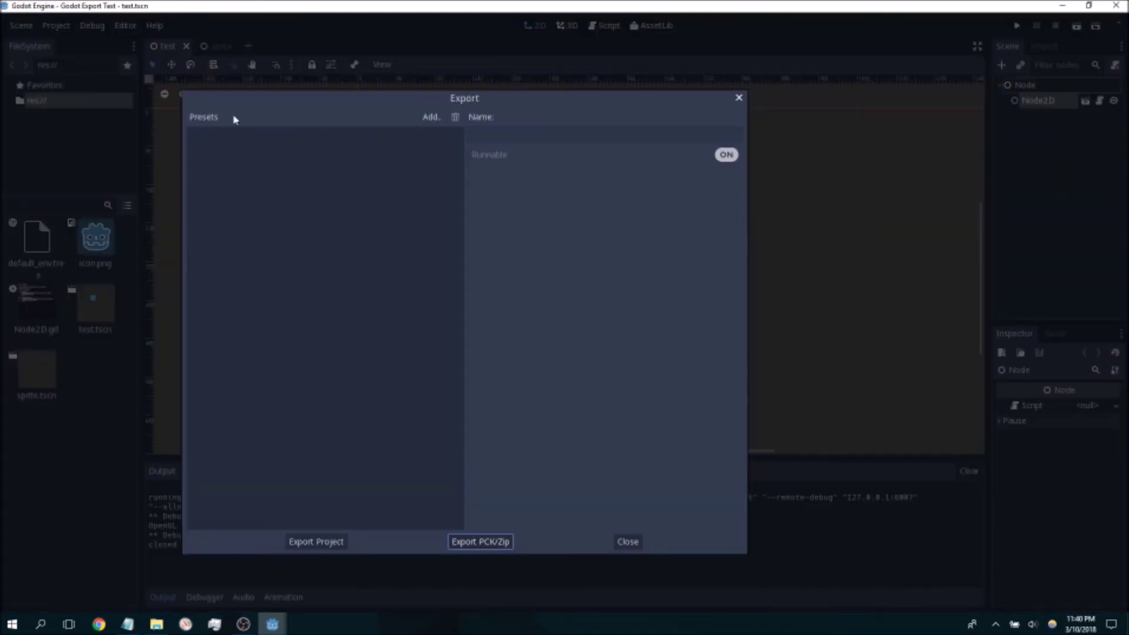
left_click(431, 119)
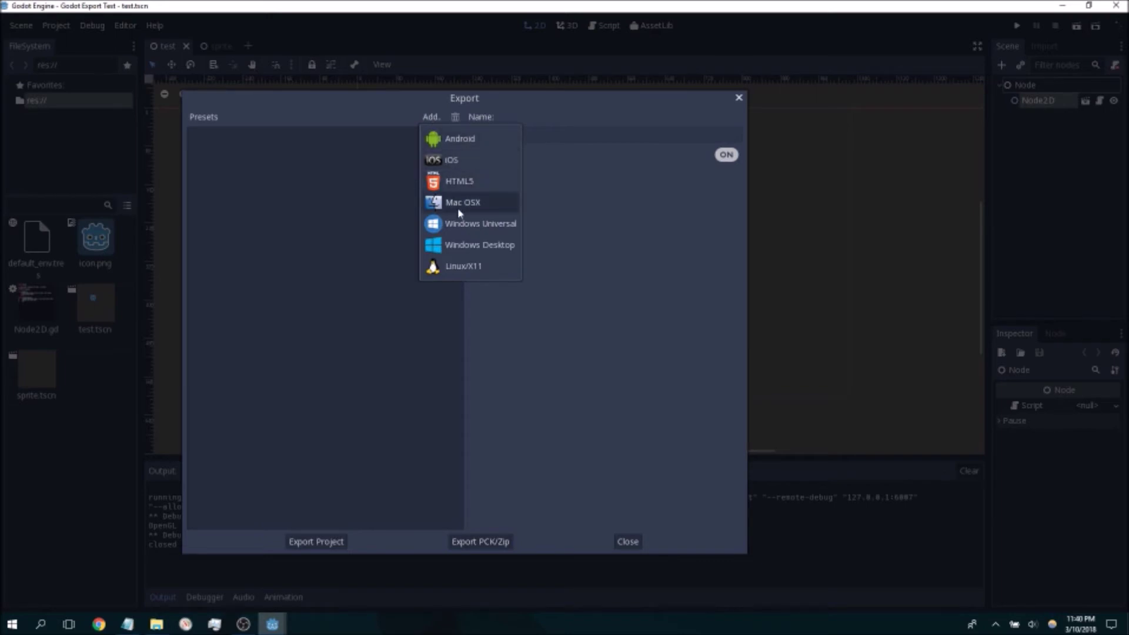
left_click(459, 243)
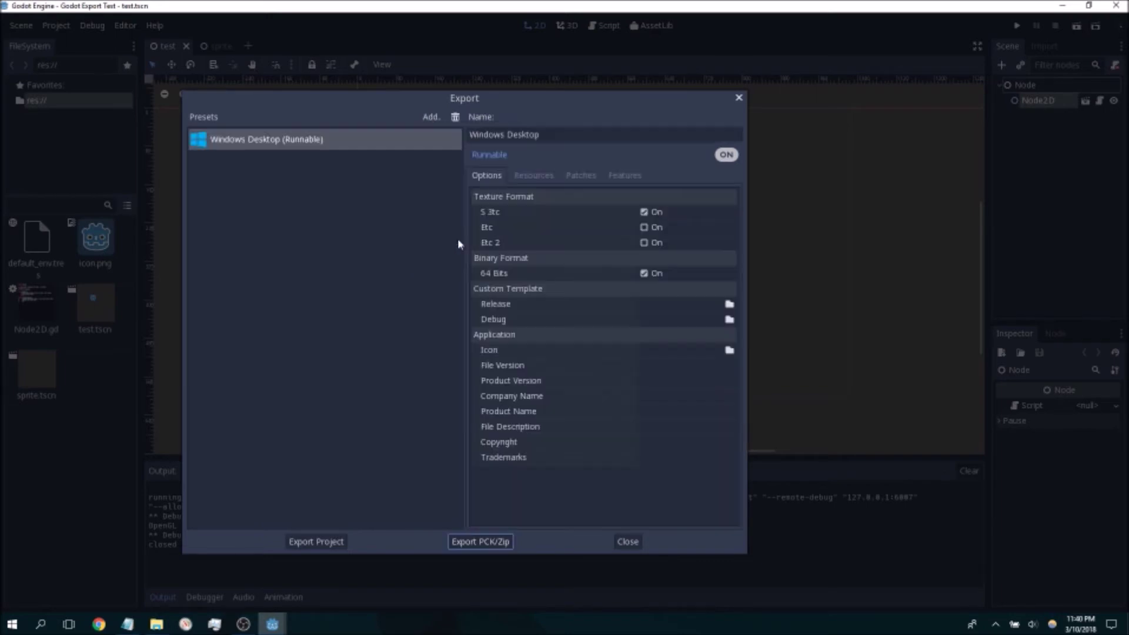
left_click(432, 117)
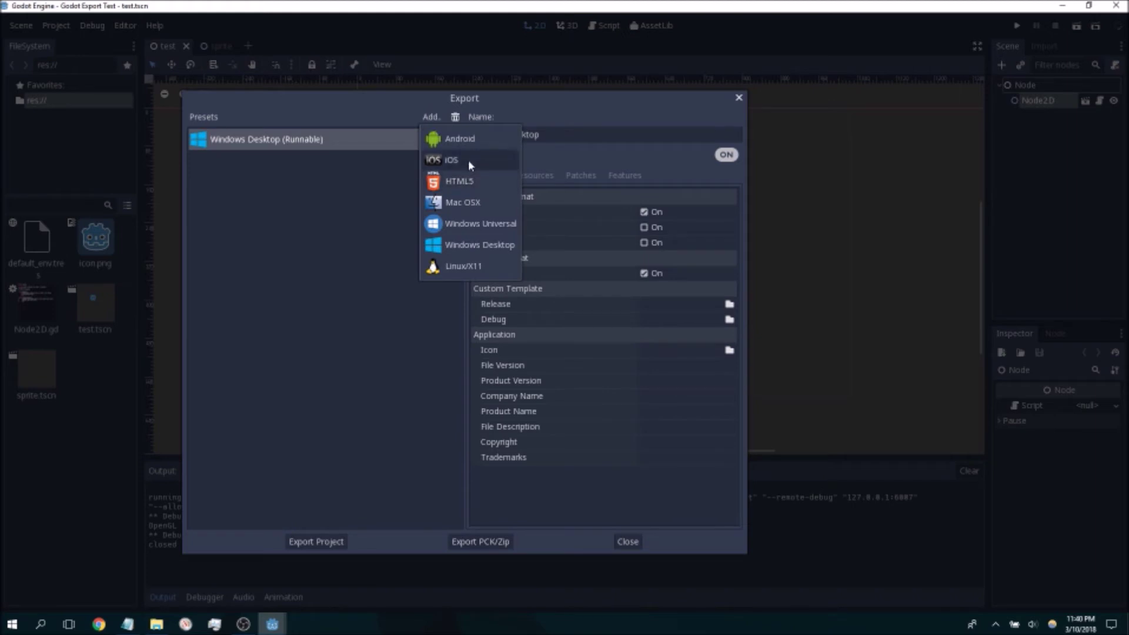
left_click(476, 203)
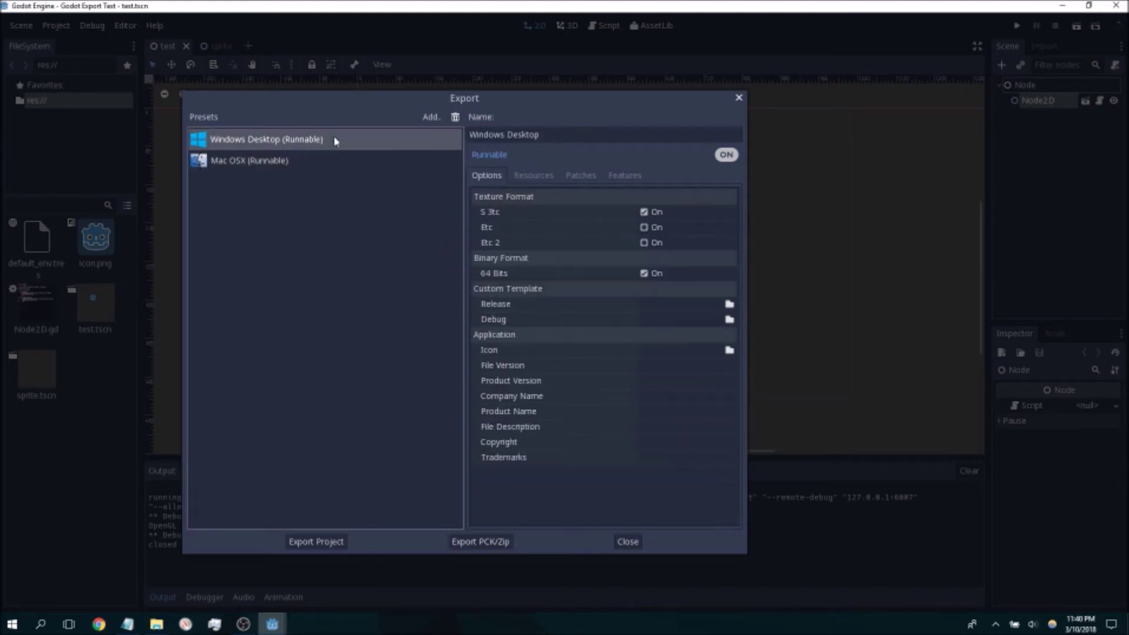
Review the Windows Desktop preset's features, patches, resources and options, including the application icon and file version fields.
left_click(625, 176)
left_click(589, 177)
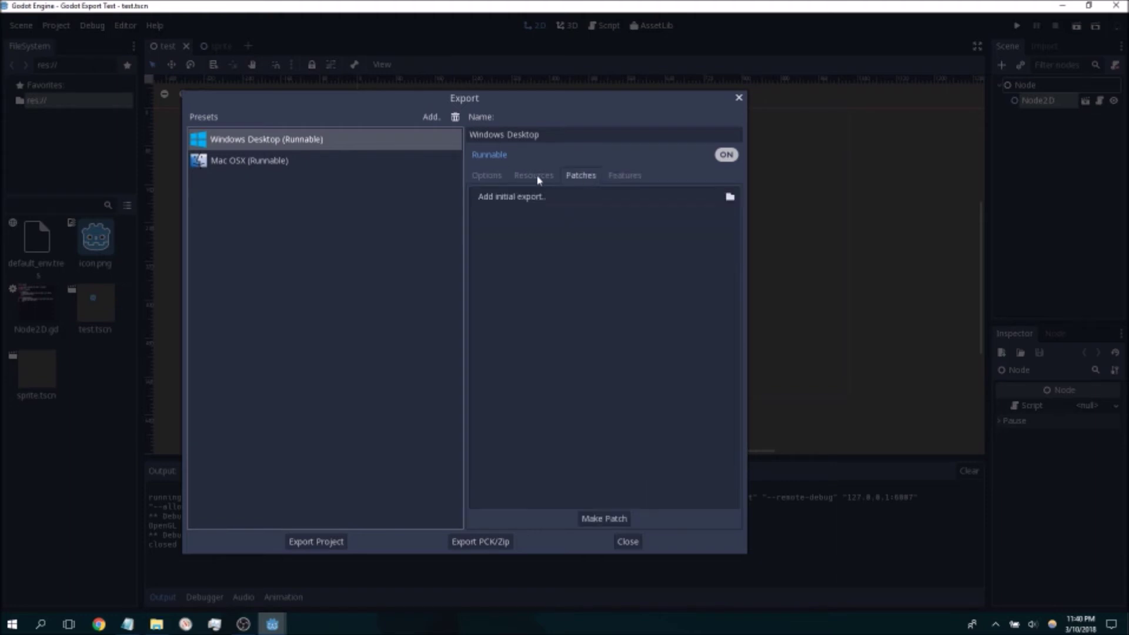
left_click(539, 177)
left_click(493, 177)
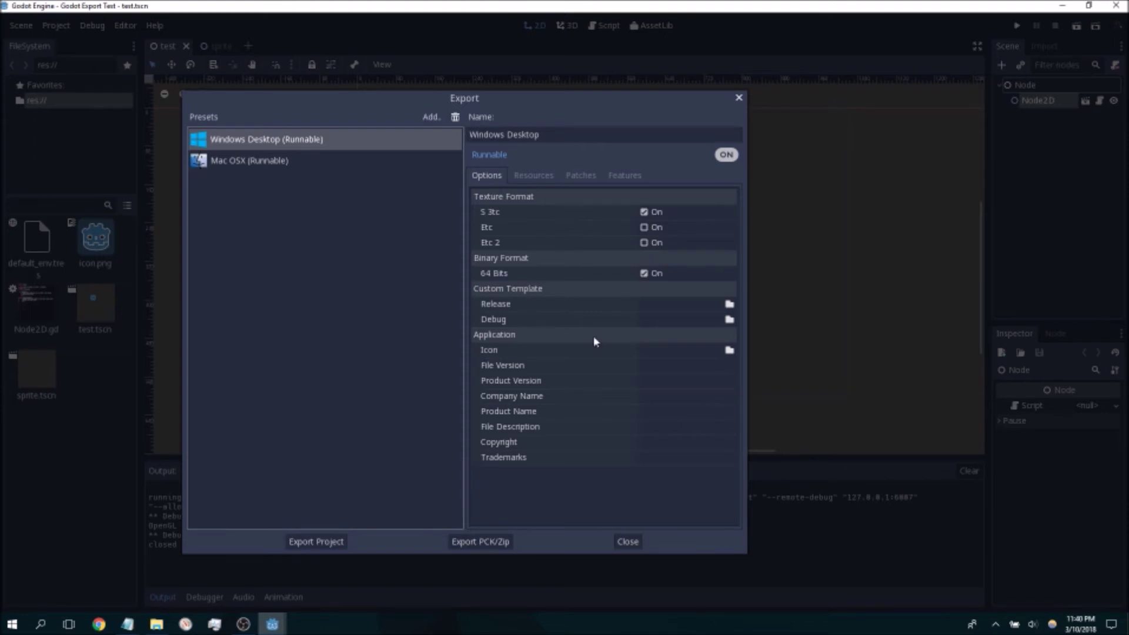
left_click(667, 355)
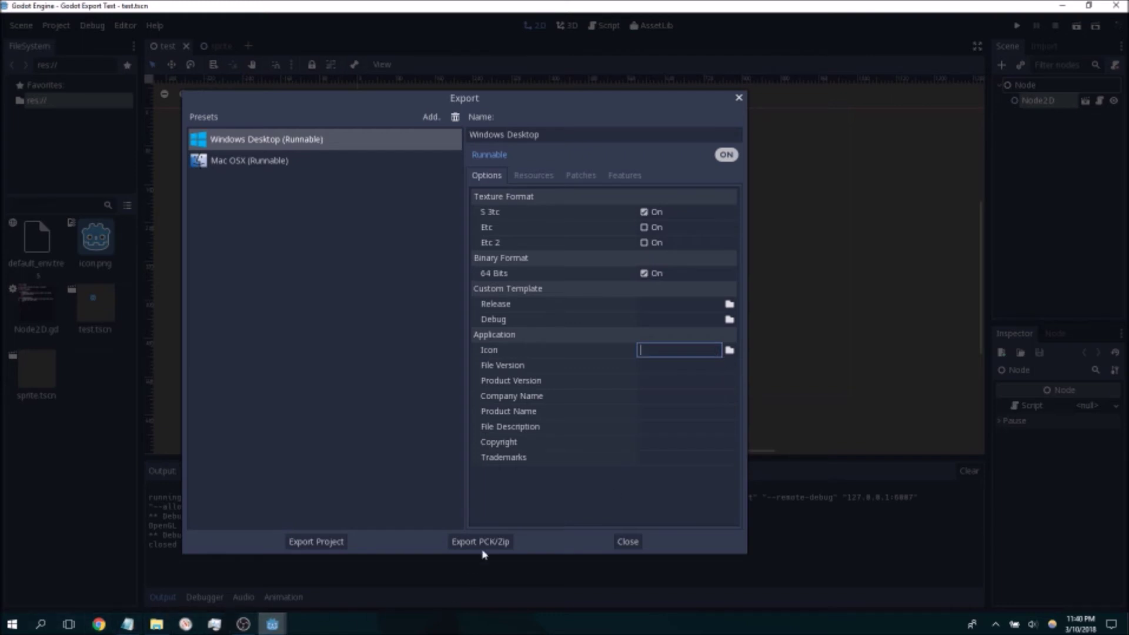
left_click(679, 367)
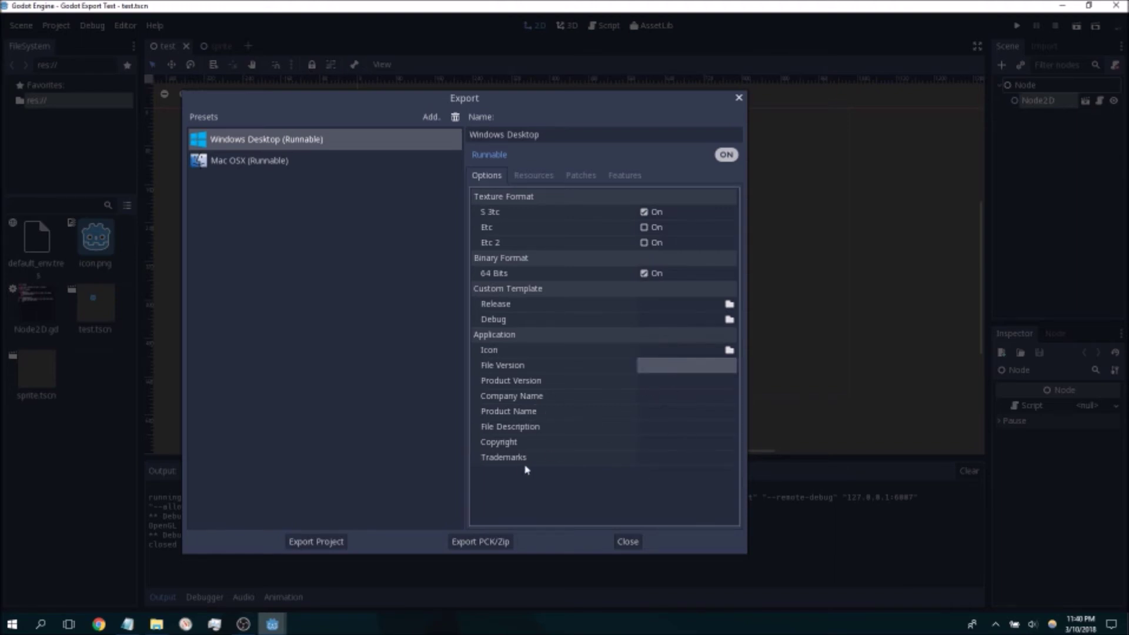
left_click(636, 351)
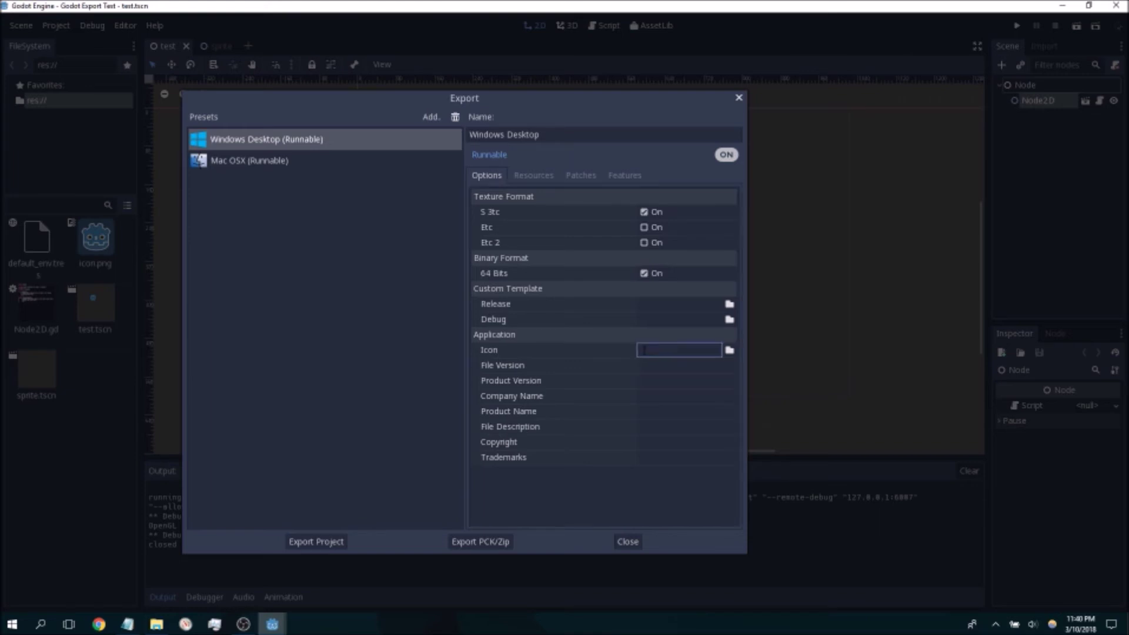
Export the project with the Windows Desktop preset as Godot Test.exe in the Test folder, with debug on, overwriting the existing file.
left_click(337, 539)
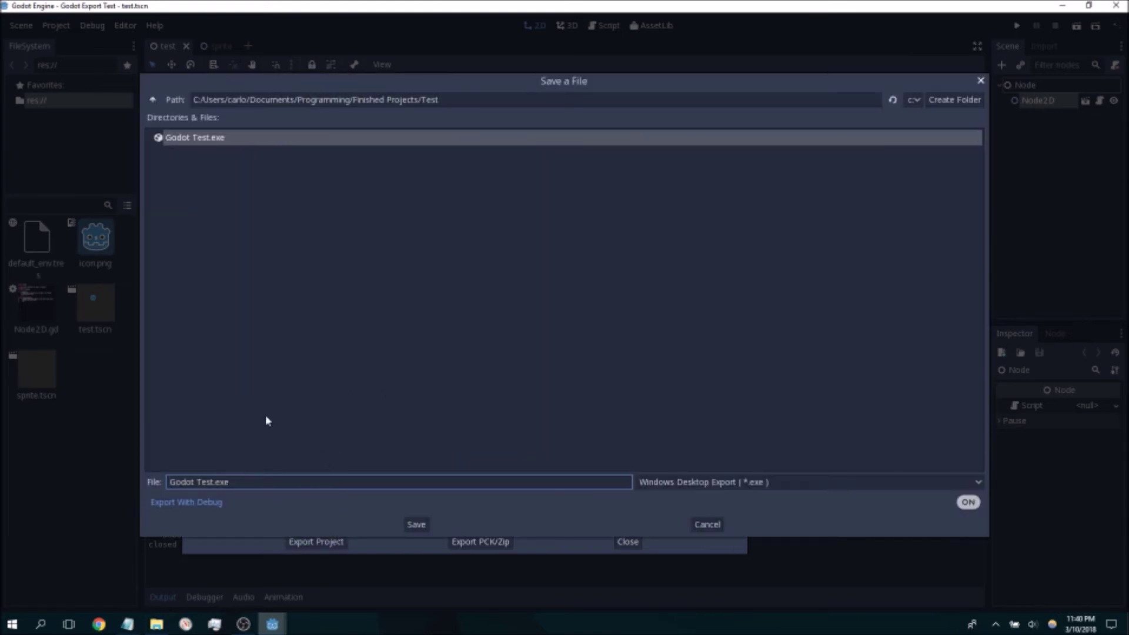
left_click(414, 525)
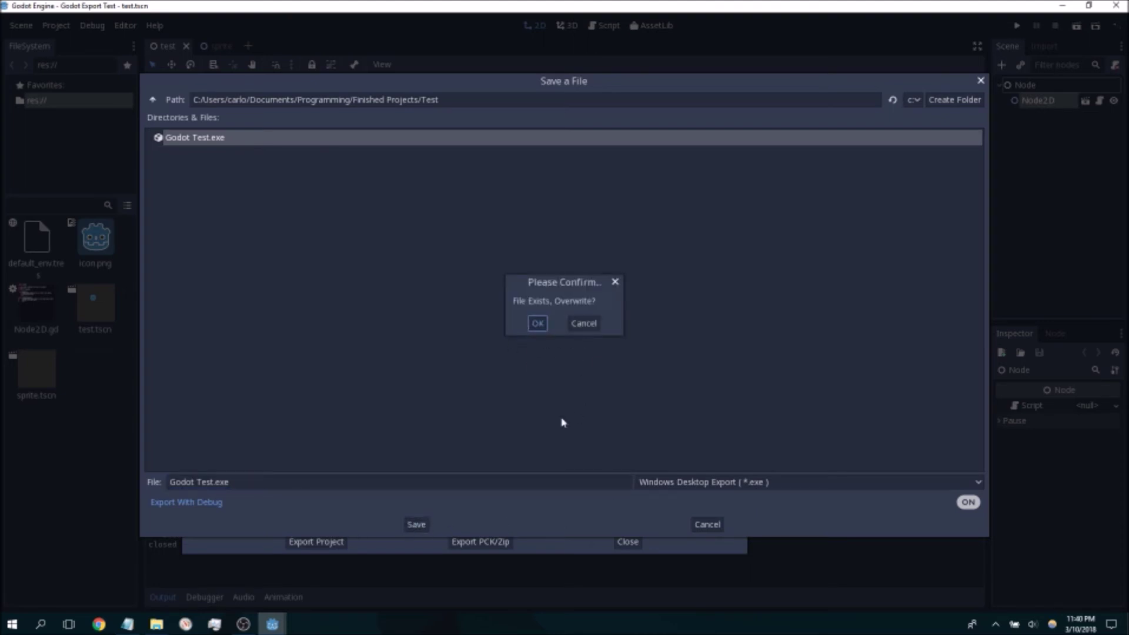
key("Return")
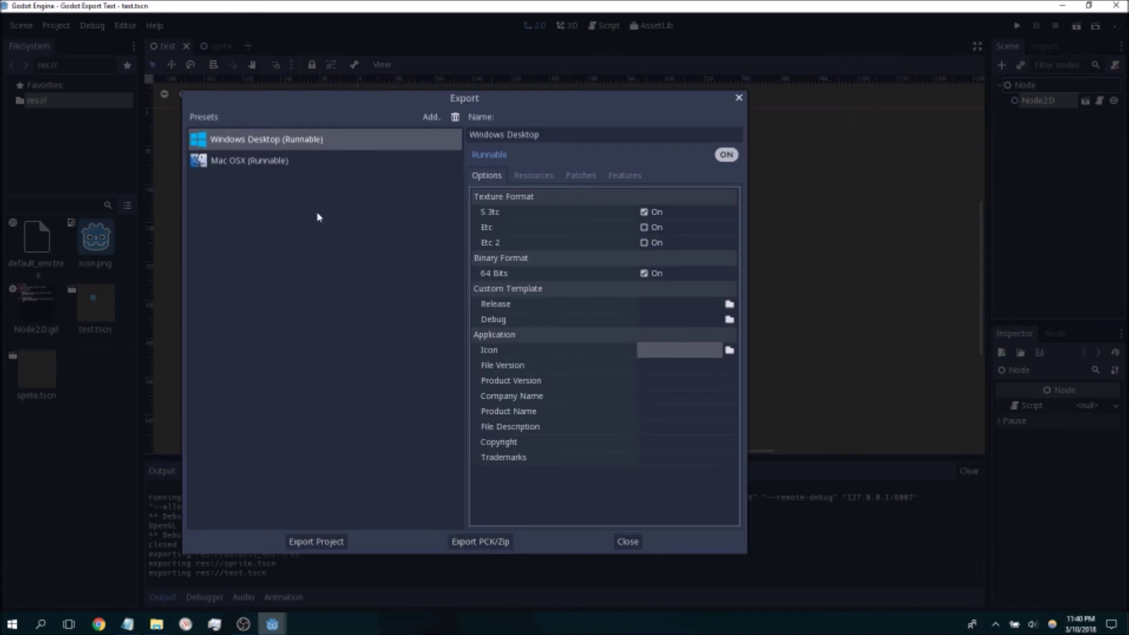
Export the project with the Mac OSX preset as Godot Test.zip, overwriting the existing file, and close the export settings.
left_click(282, 168)
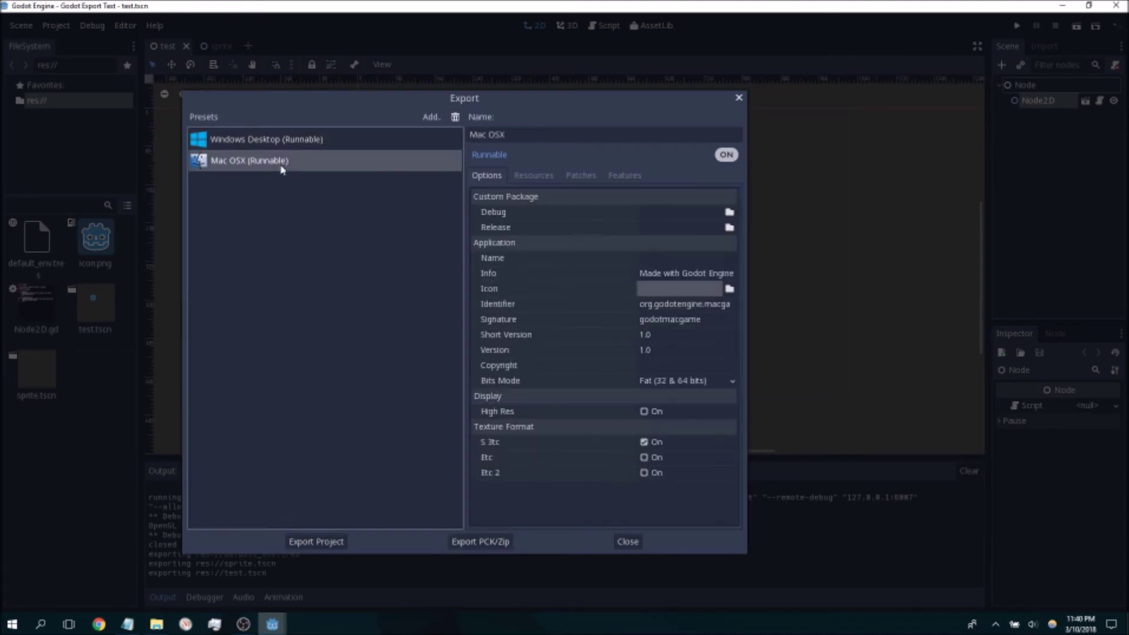
left_click(332, 544)
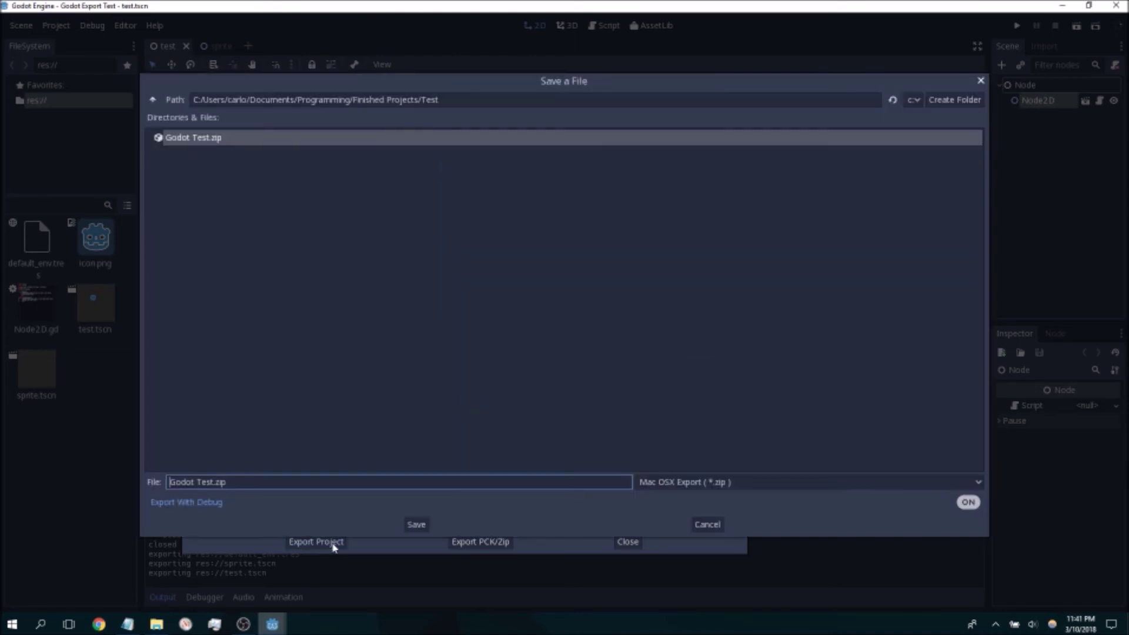
left_click(416, 524)
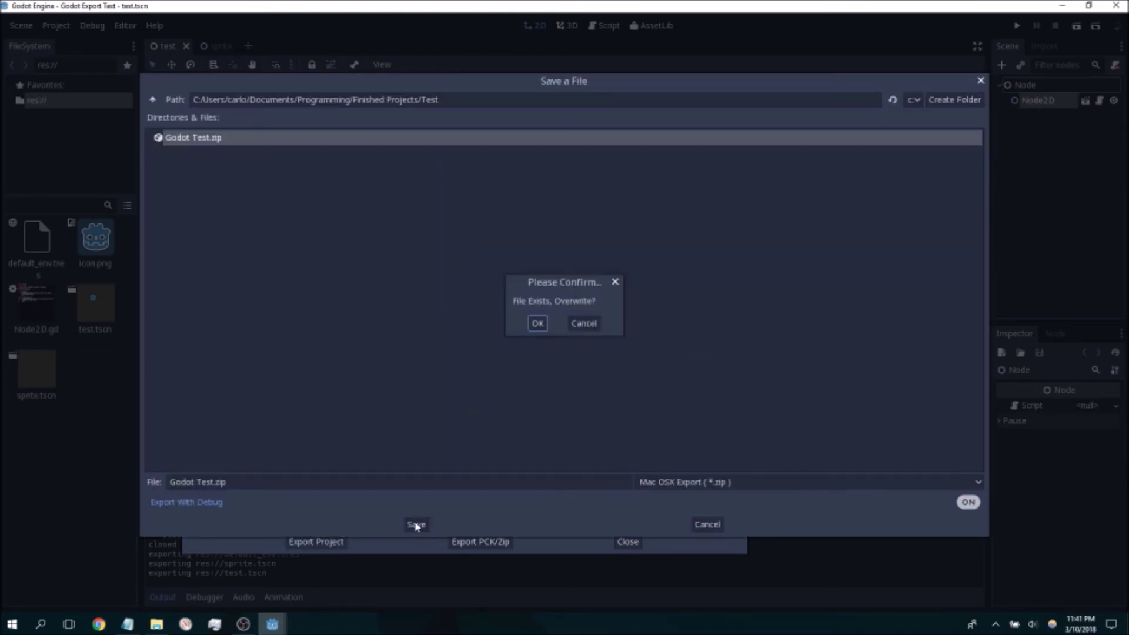
left_click(536, 325)
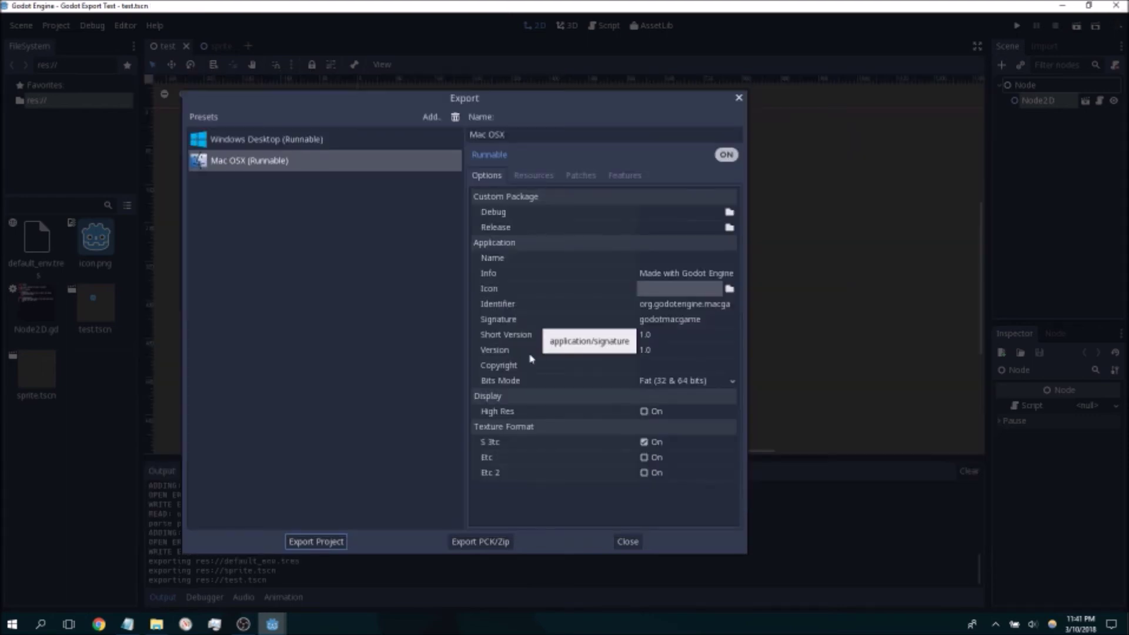
left_click(627, 542)
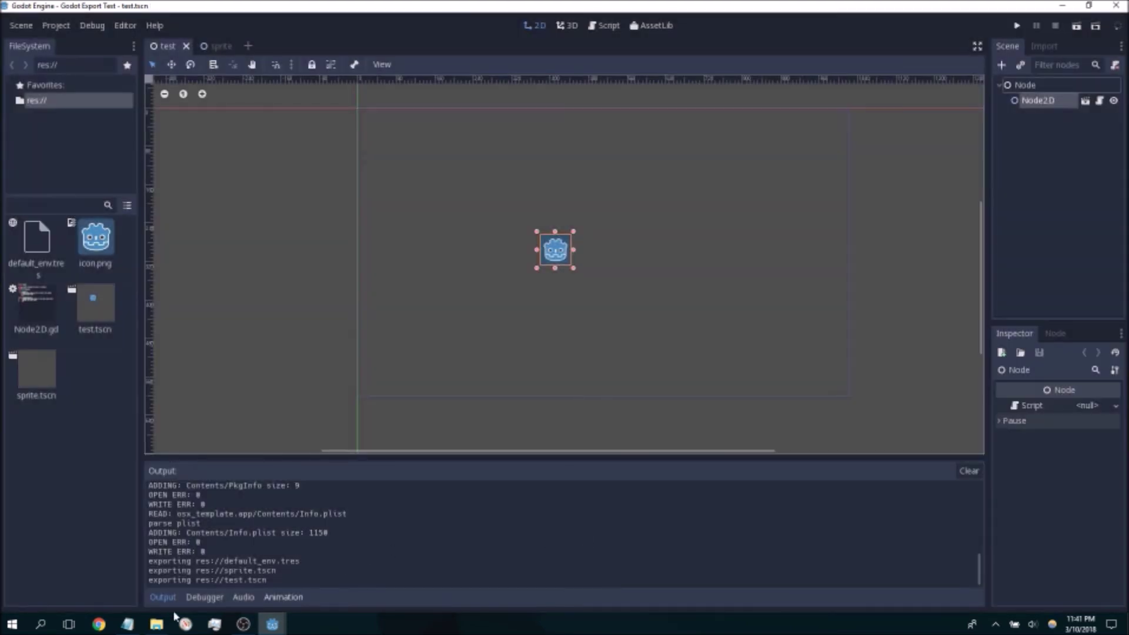
Switch to File Explorer, run the exported Godot Test.exe from the Test folder, and close the game window.
left_click(156, 624)
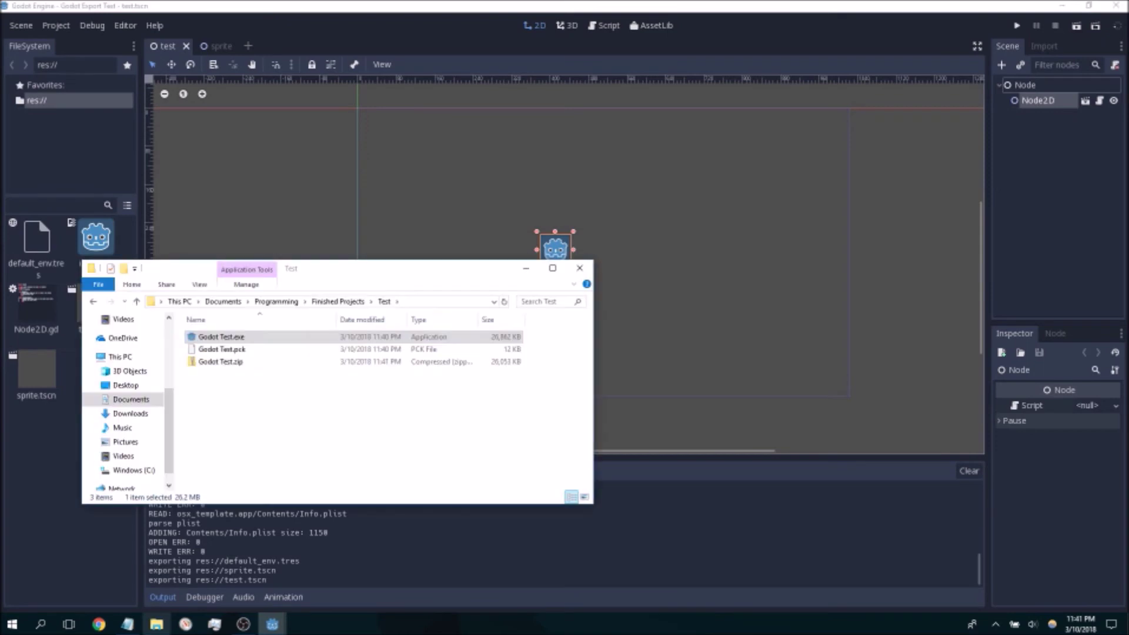
double_click(255, 340)
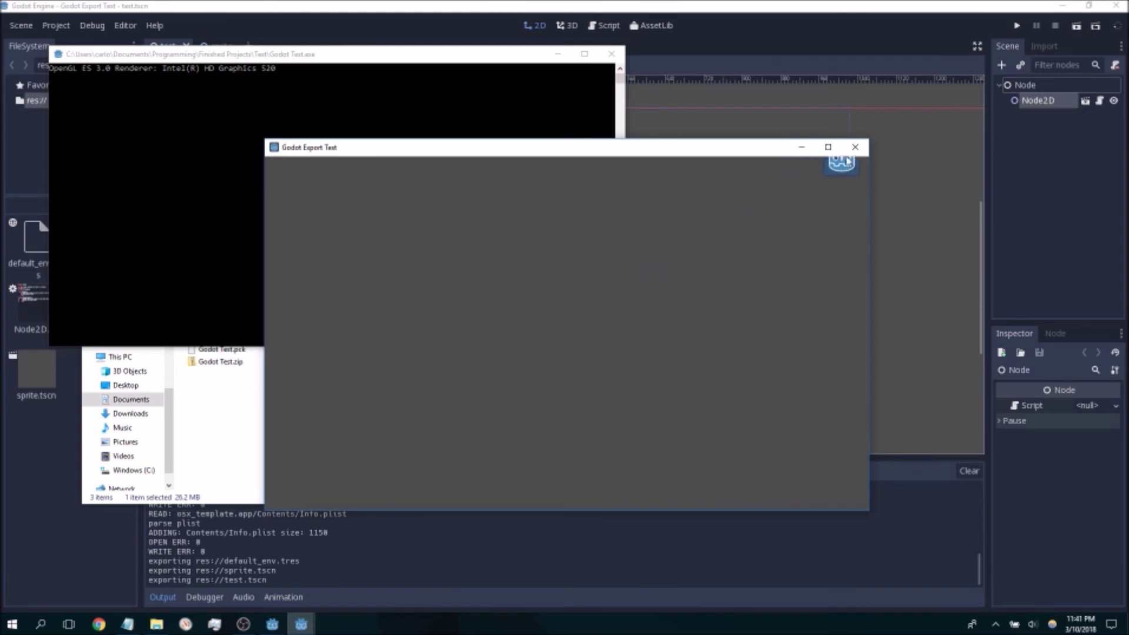
left_click(855, 147)
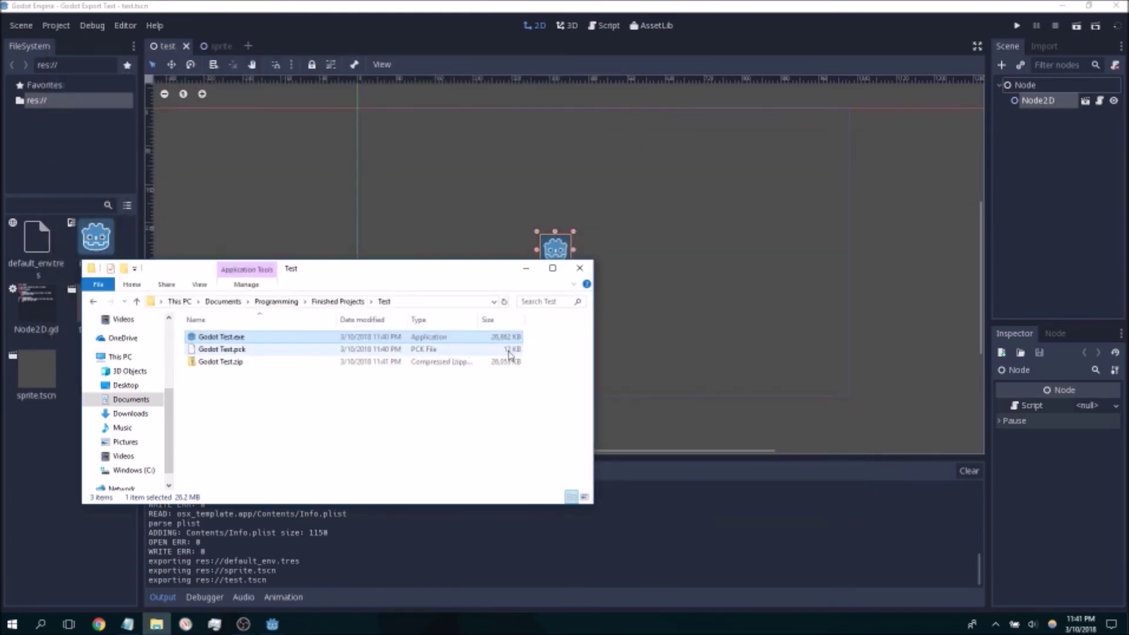
Create a folder named Godot Test in the Test folder and move Godot Test.exe and Godot Test.pck into it.
left_click(459, 350)
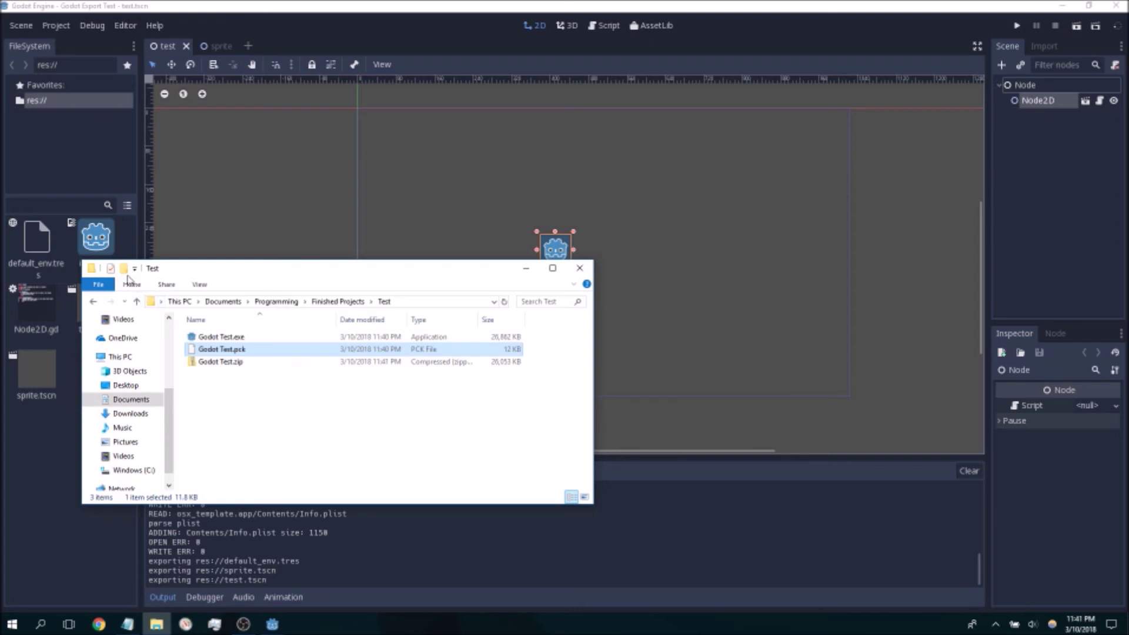
left_click(124, 268)
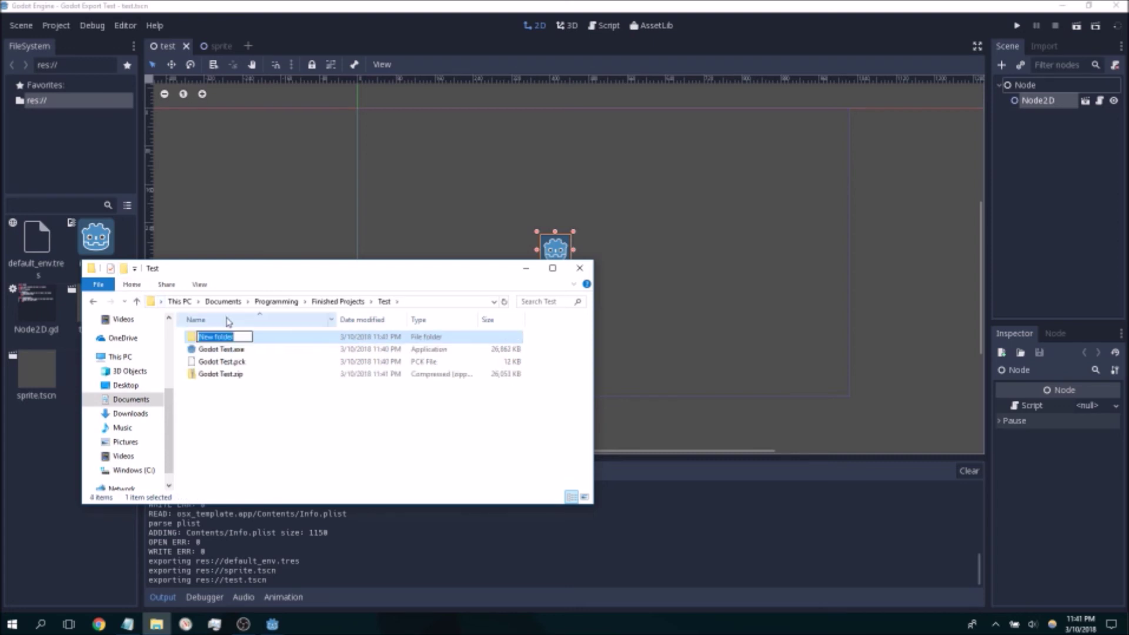
type("Godot Test")
key("Return")
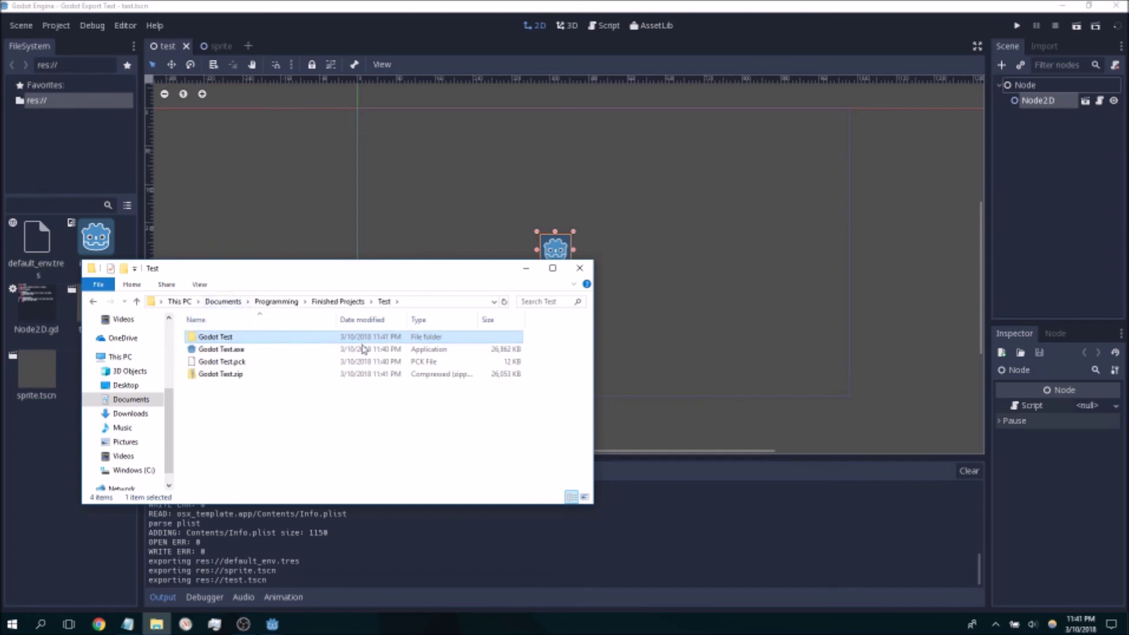
left_click_drag(555, 370, 277, 337)
Run Godot Test.exe from inside the Godot Test folder and close the game window.
double_click(232, 337)
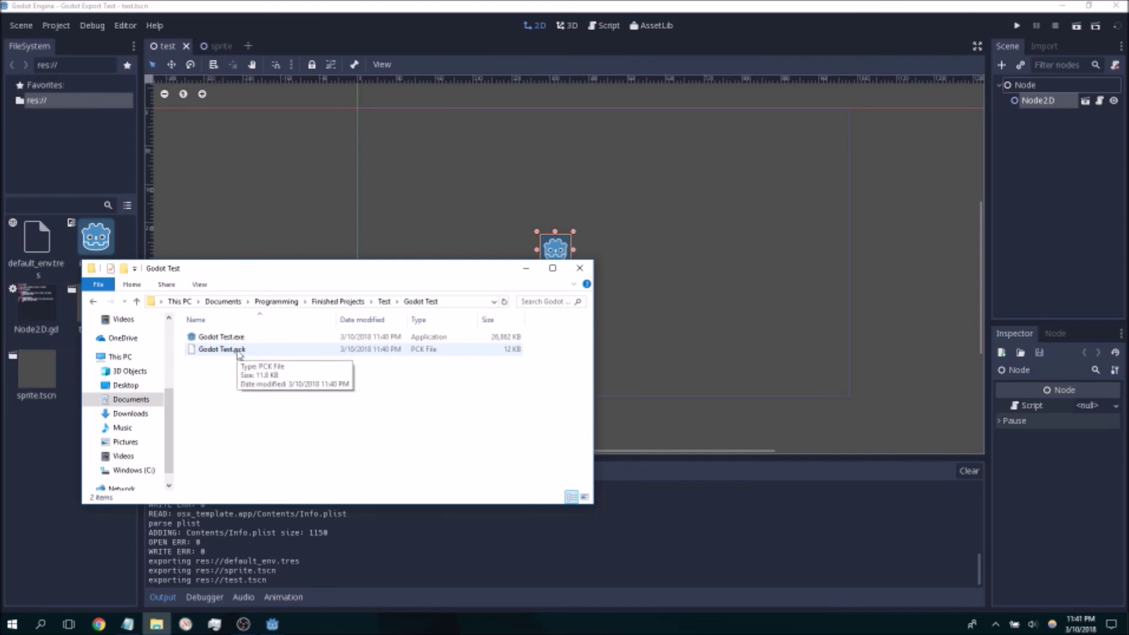
double_click(224, 337)
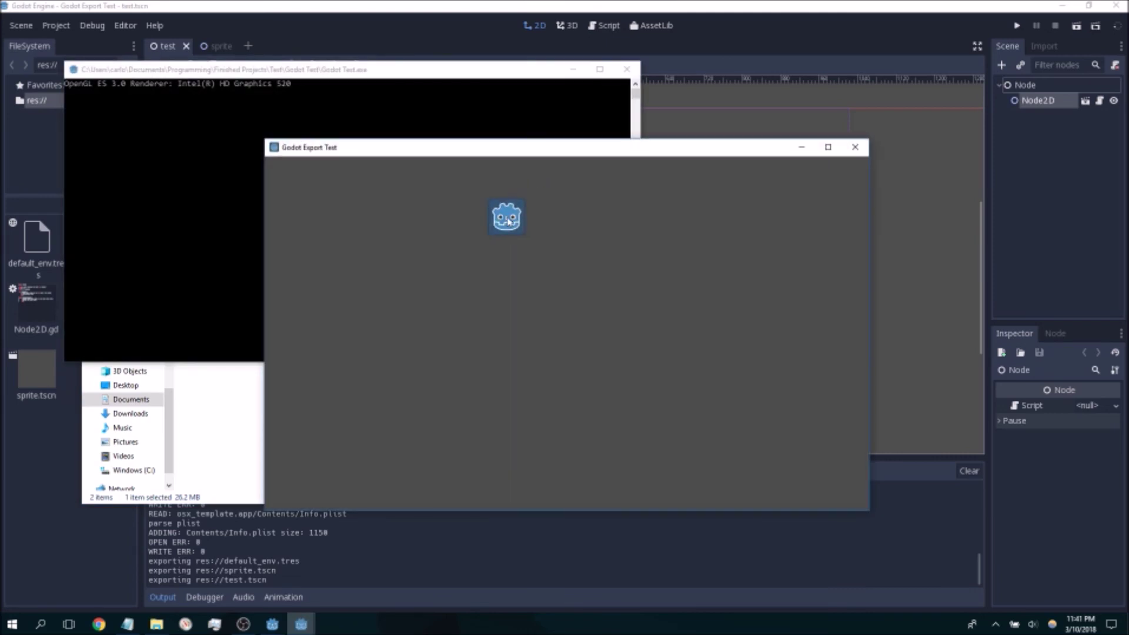
left_click(855, 147)
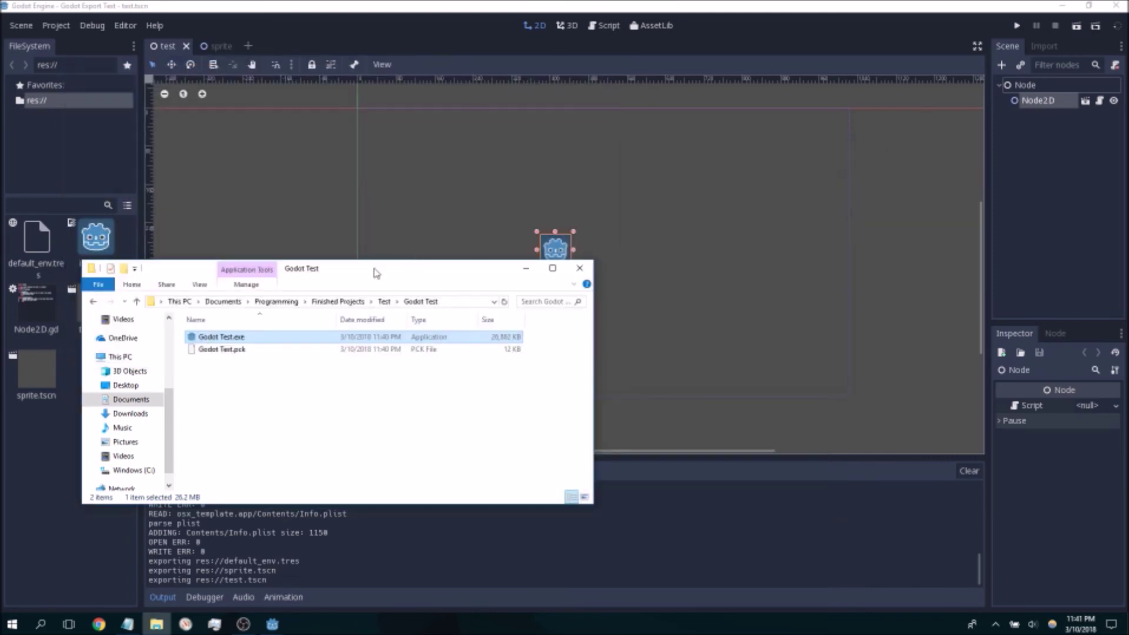
Move Godot Test.exe up to the Test folder, return it to the Godot Test folder, and check that folder's contents.
left_click_drag(368, 338, 384, 301)
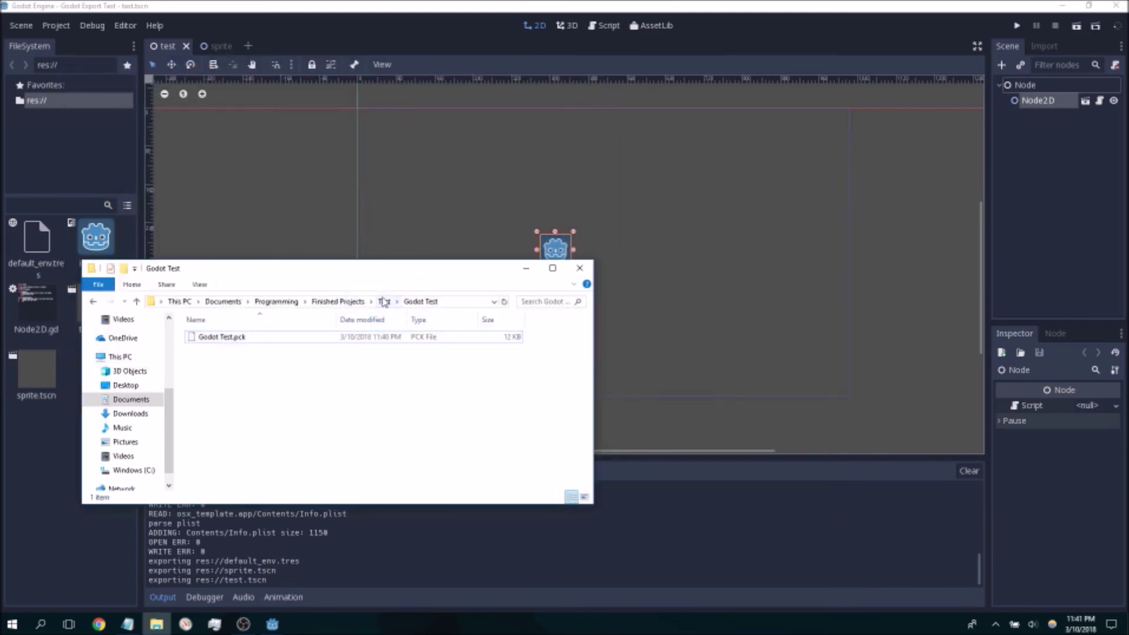
left_click(384, 301)
left_click(276, 348)
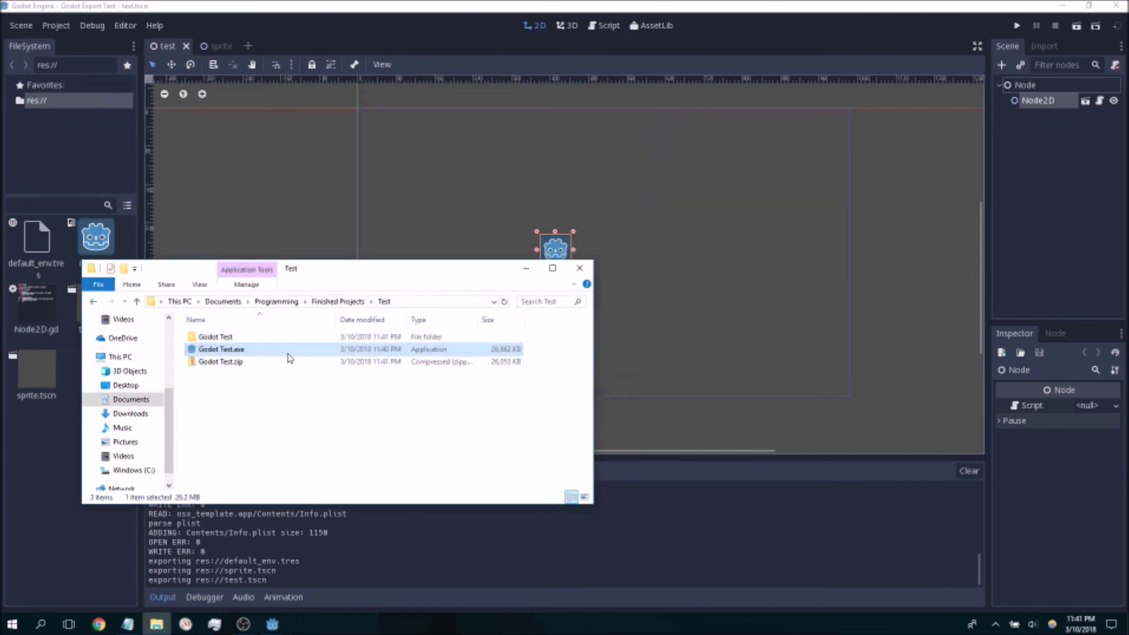
mouse_move(256, 351)
left_mouse_down()
mouse_move(220, 352)
mouse_move(245, 336)
left_mouse_up()
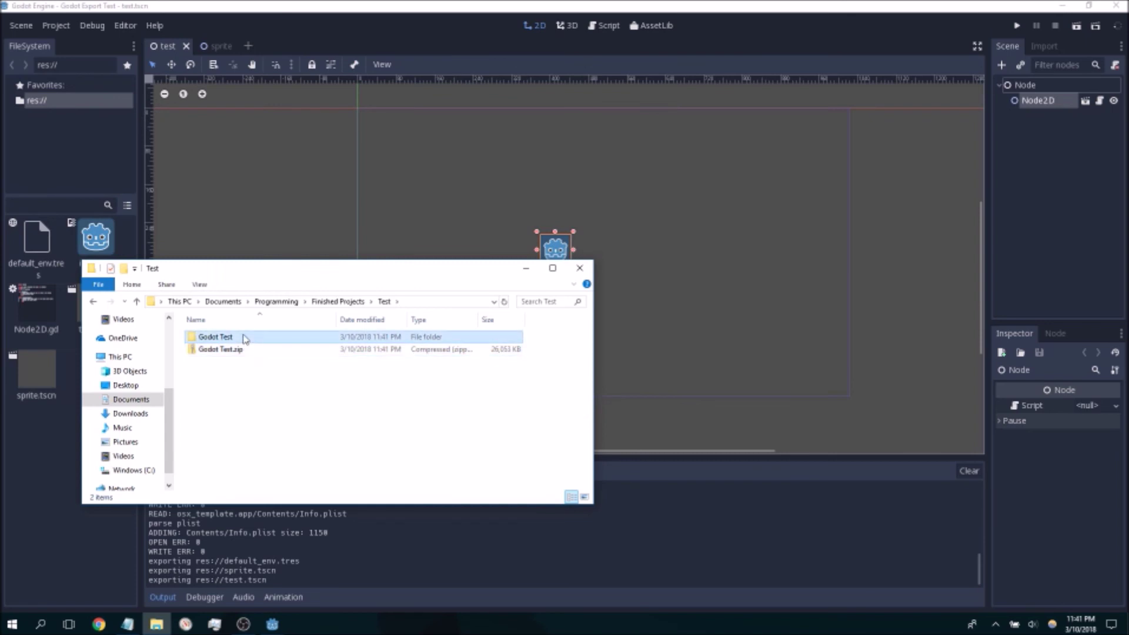
double_click(244, 337)
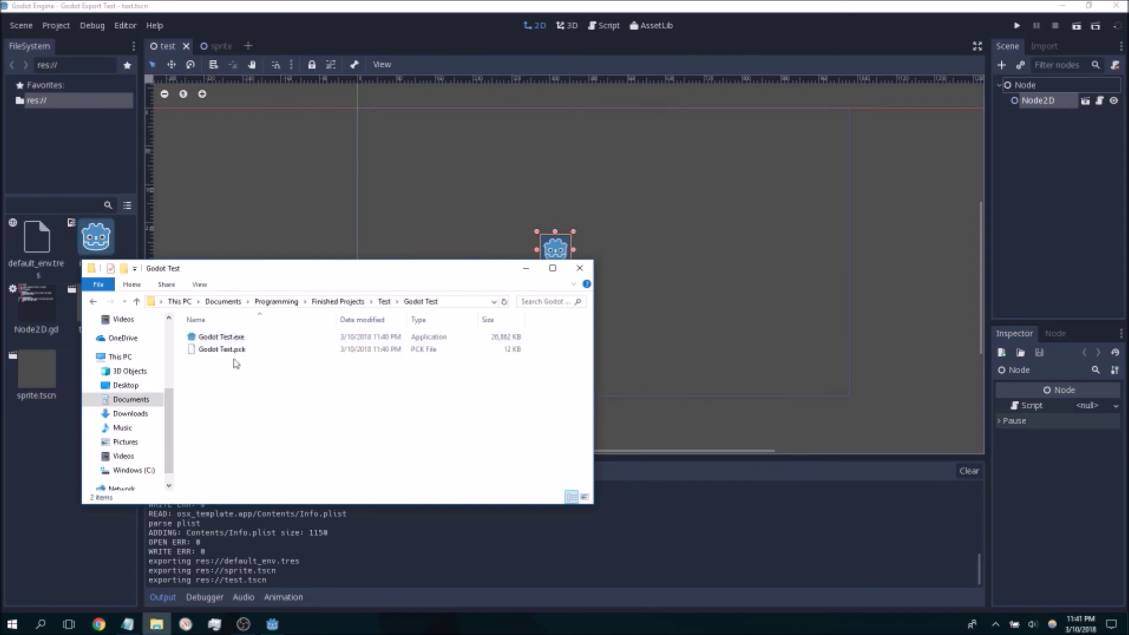
left_click(384, 301)
Minimize File Explorer and reopen Godot's project export settings with the Windows Desktop preset selected.
left_click(526, 268)
left_click(92, 25)
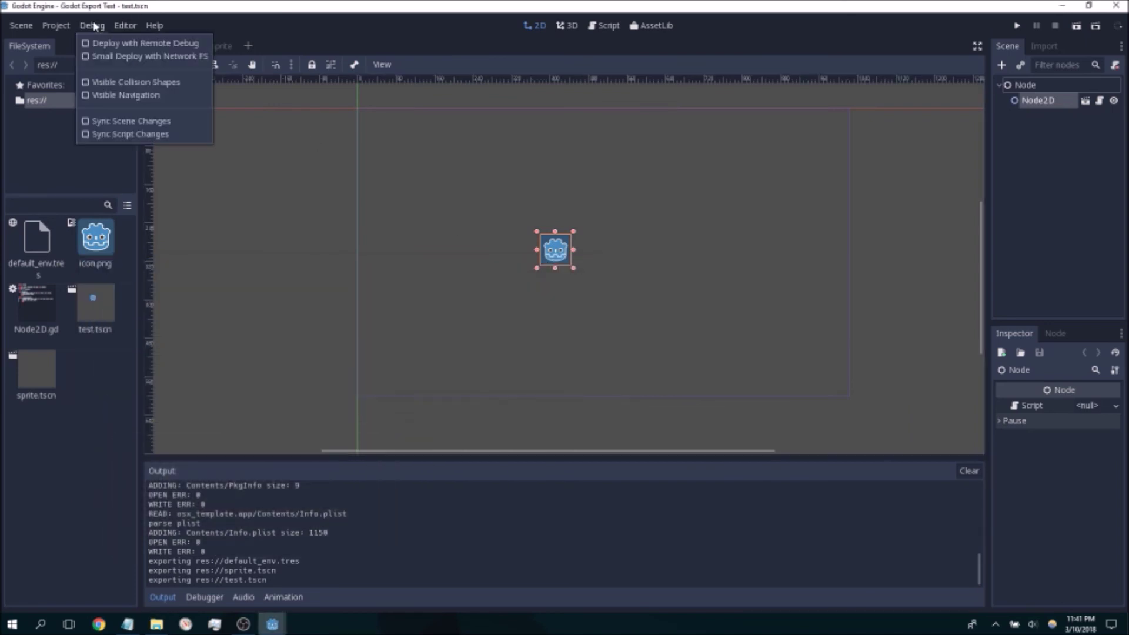
left_click(65, 27)
left_click(56, 26)
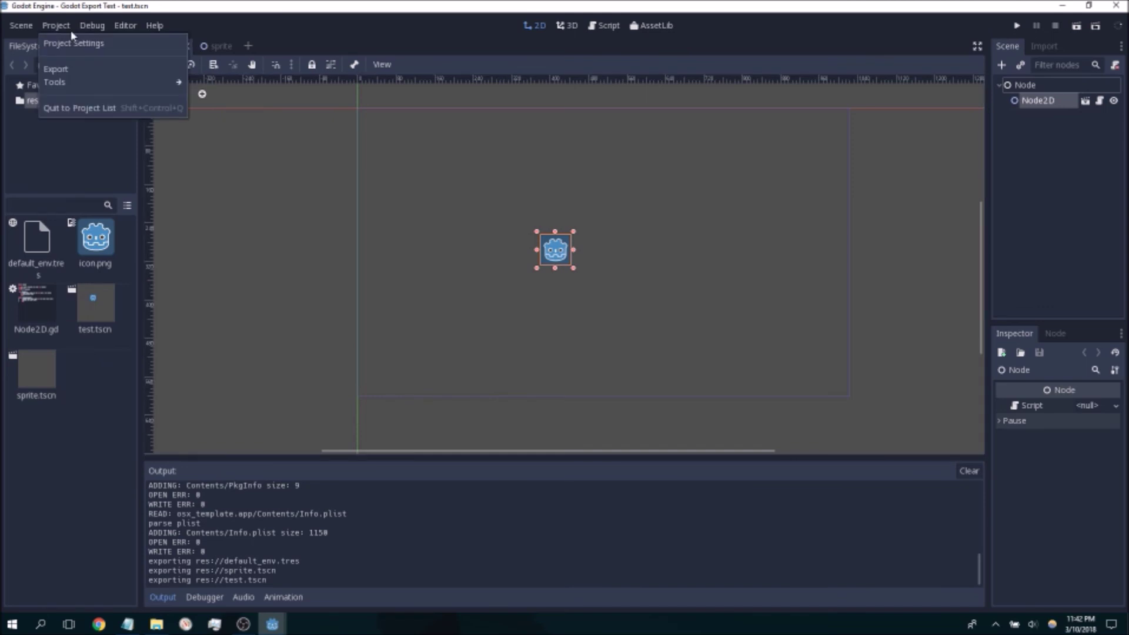
left_click(59, 69)
left_click(329, 140)
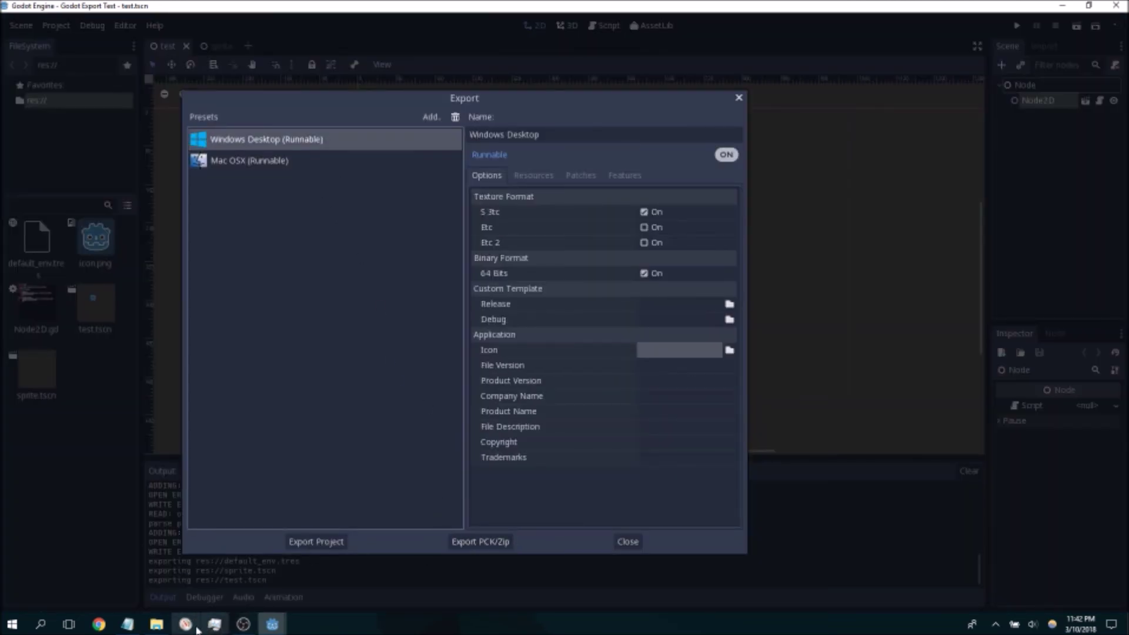
Switch to File Explorer and examine the contents of Godot Test.zip, including the Godot Export Test.app folder inside it.
left_click(160, 627)
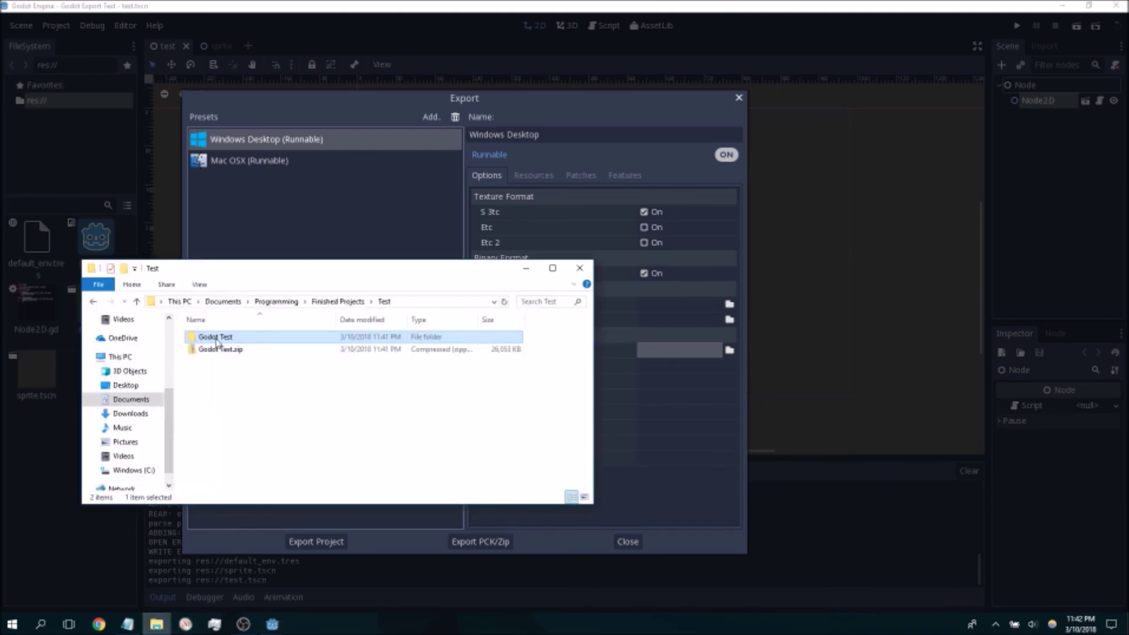
right_click(218, 341)
left_click(244, 453)
double_click(216, 348)
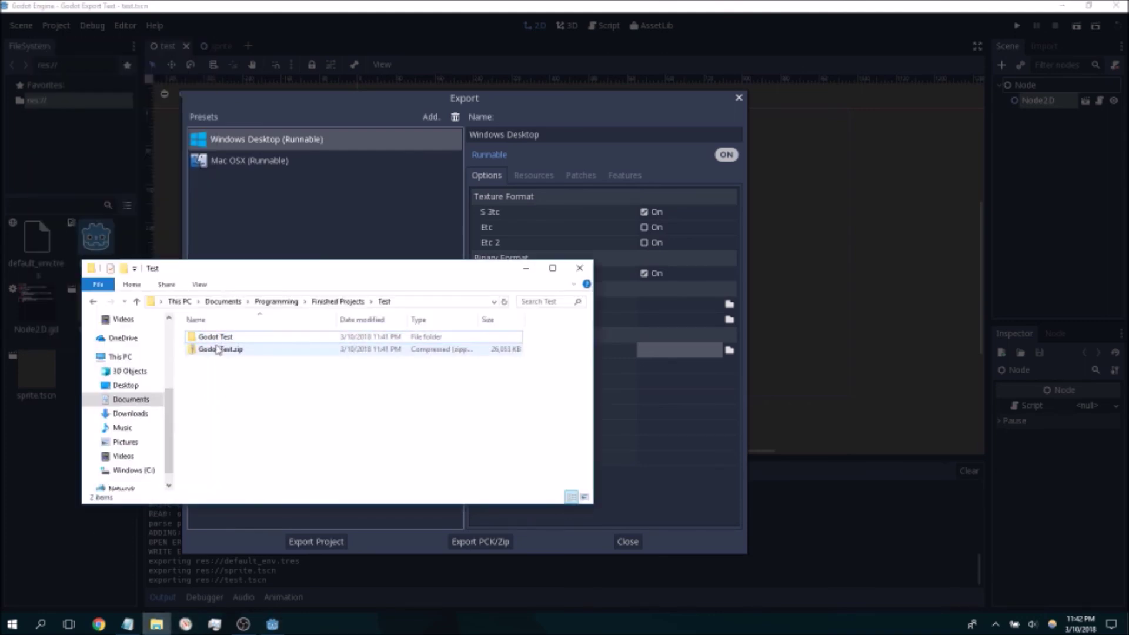
double_click(244, 340)
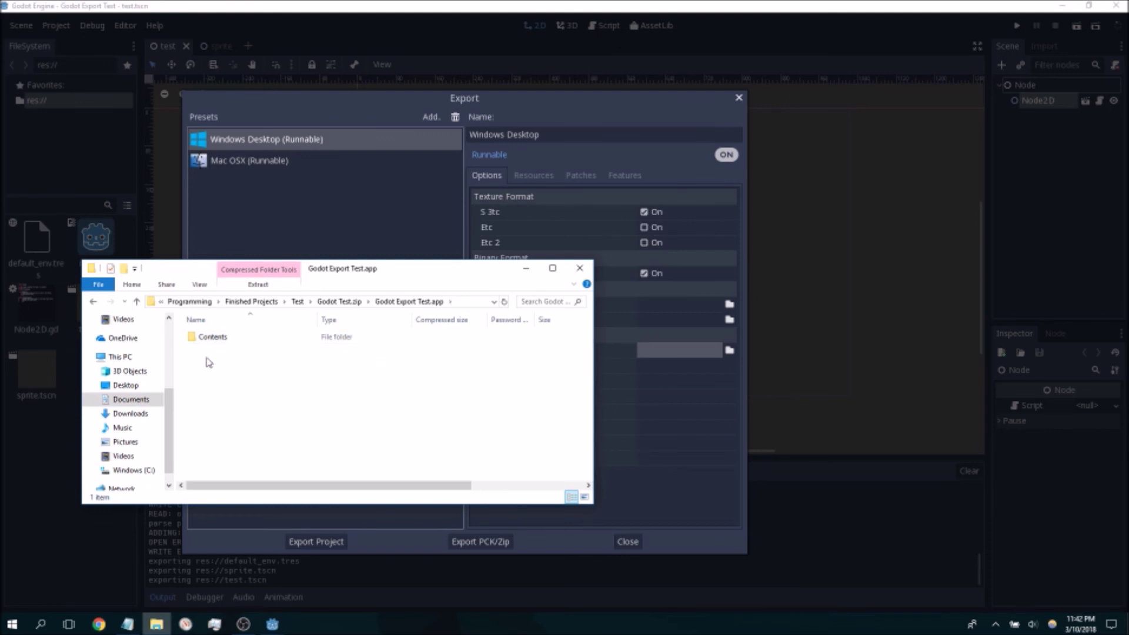
key("alt+Left")
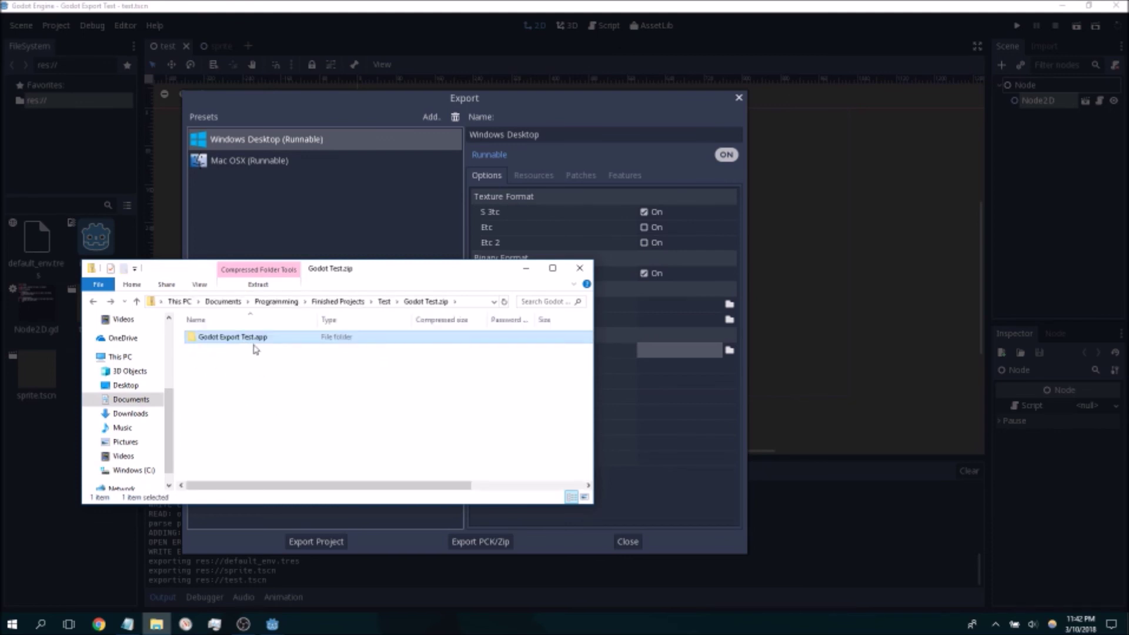
Close the File Explorer window and the project export settings to return to the test scene.
left_click(582, 275)
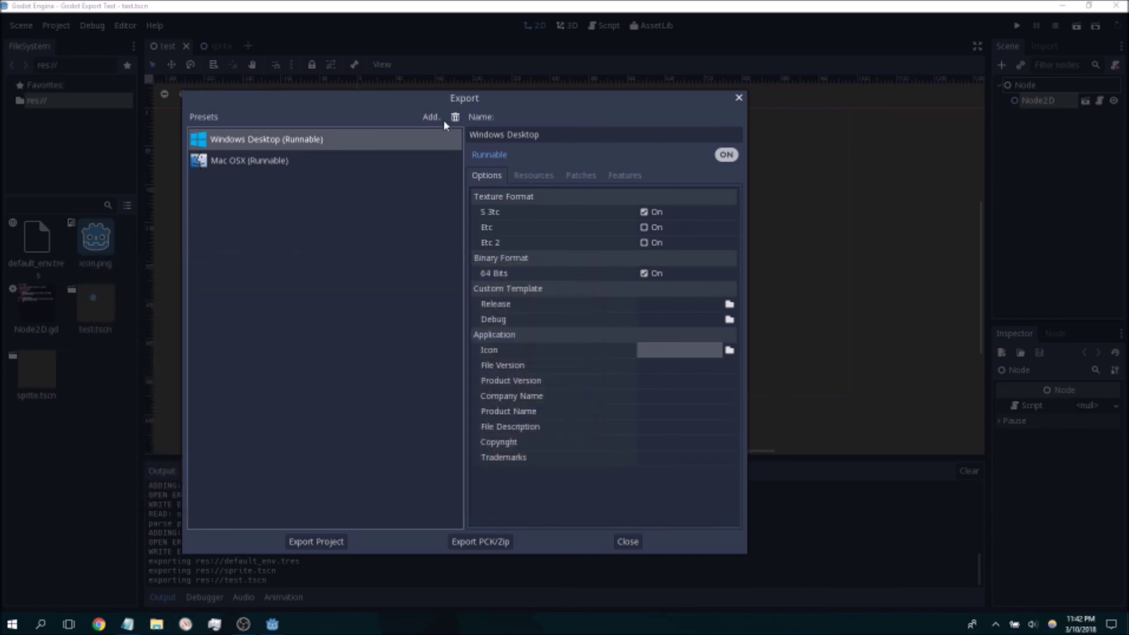
left_click(738, 98)
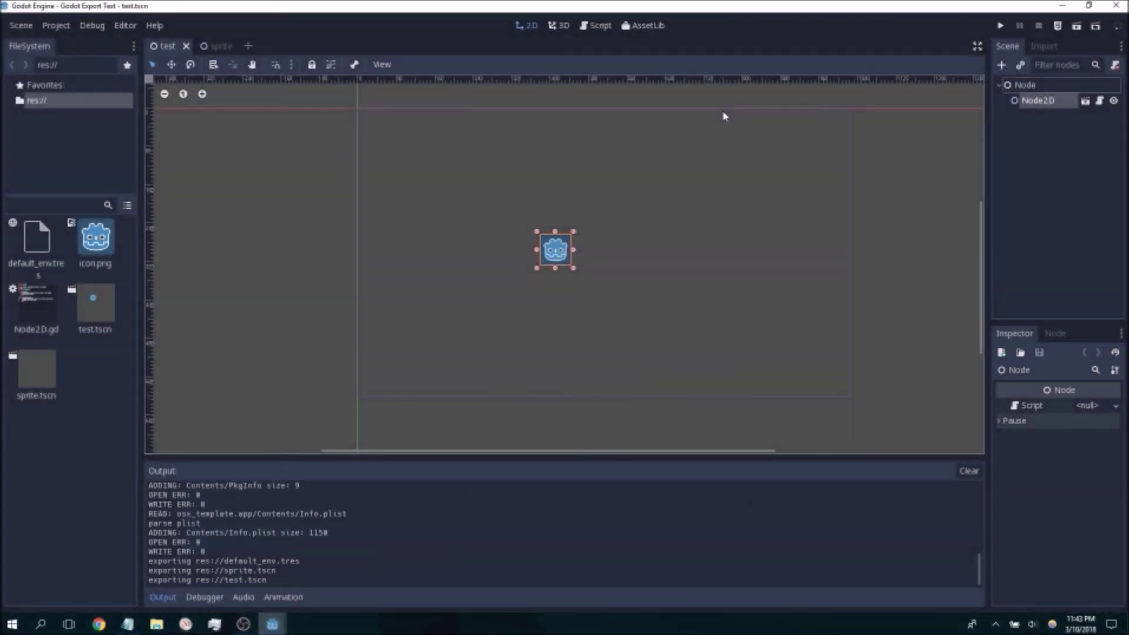